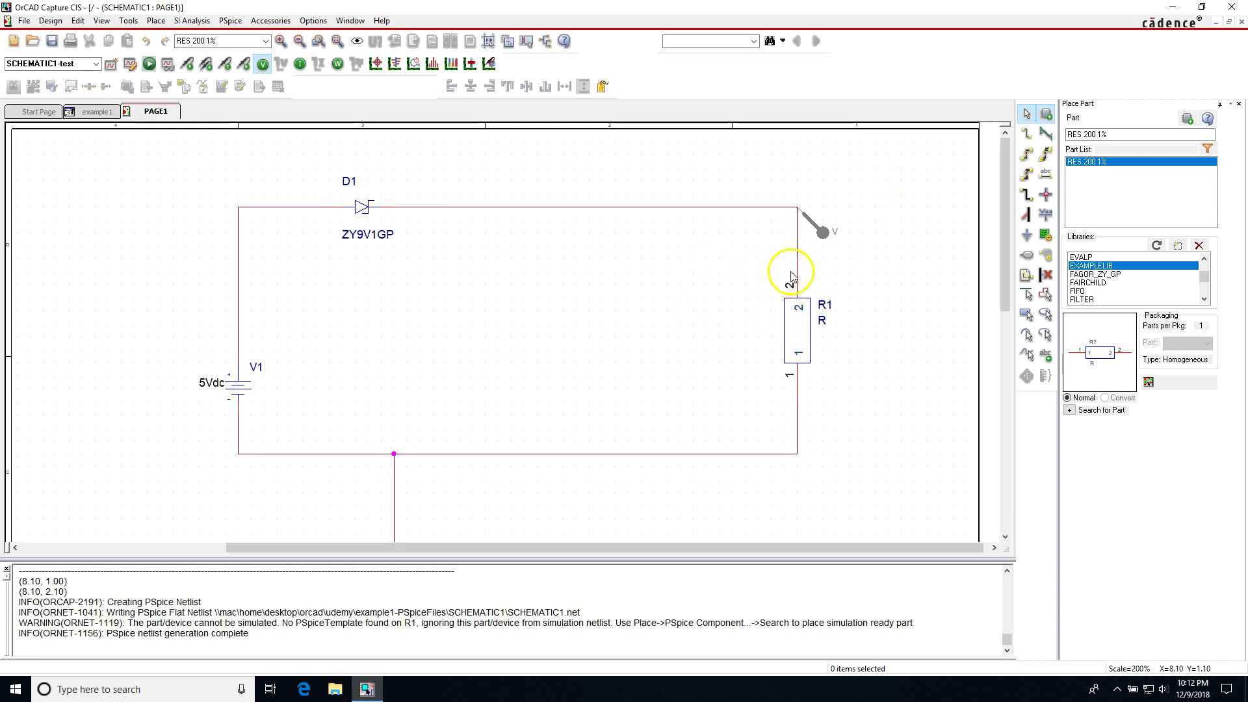
# - Regenerate the PSpice netlist; the log warns that R1 lacks a PSpice template
pyautogui.click(149, 65)
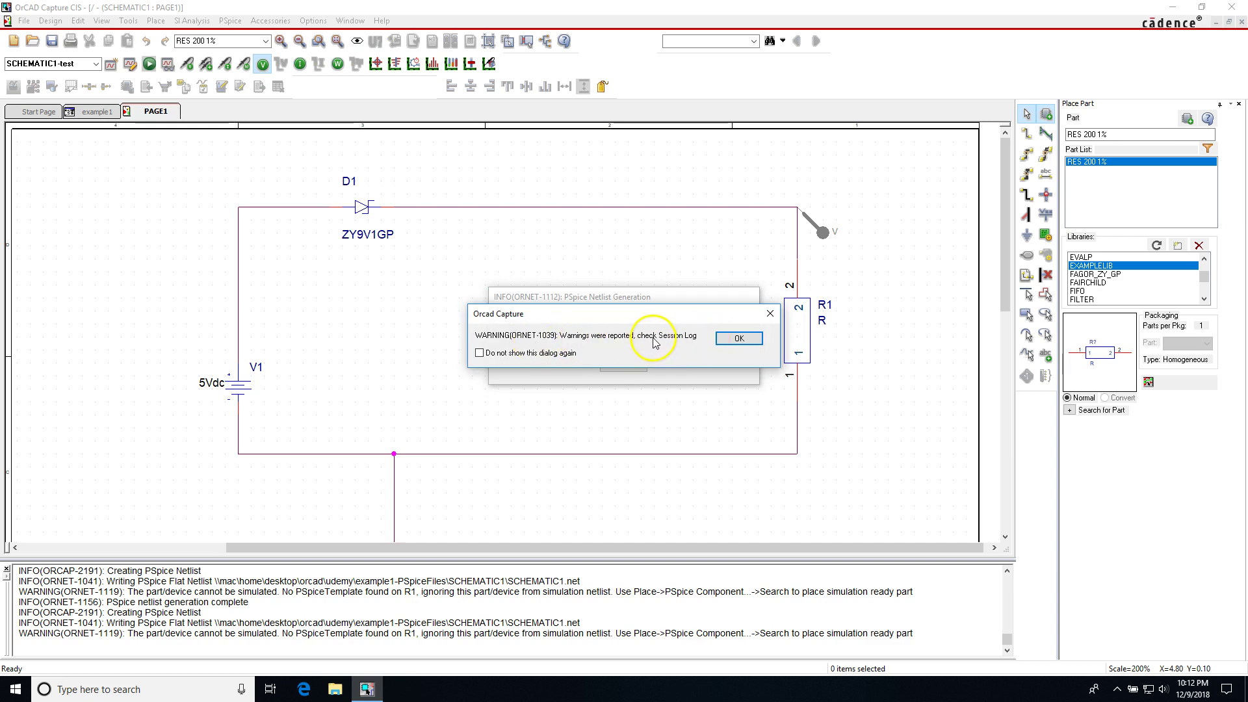
# - Dismiss the netlist warning and read the ORPSIM-15141 error about node N00451 having fewer than two connections
pyautogui.click(729, 338)
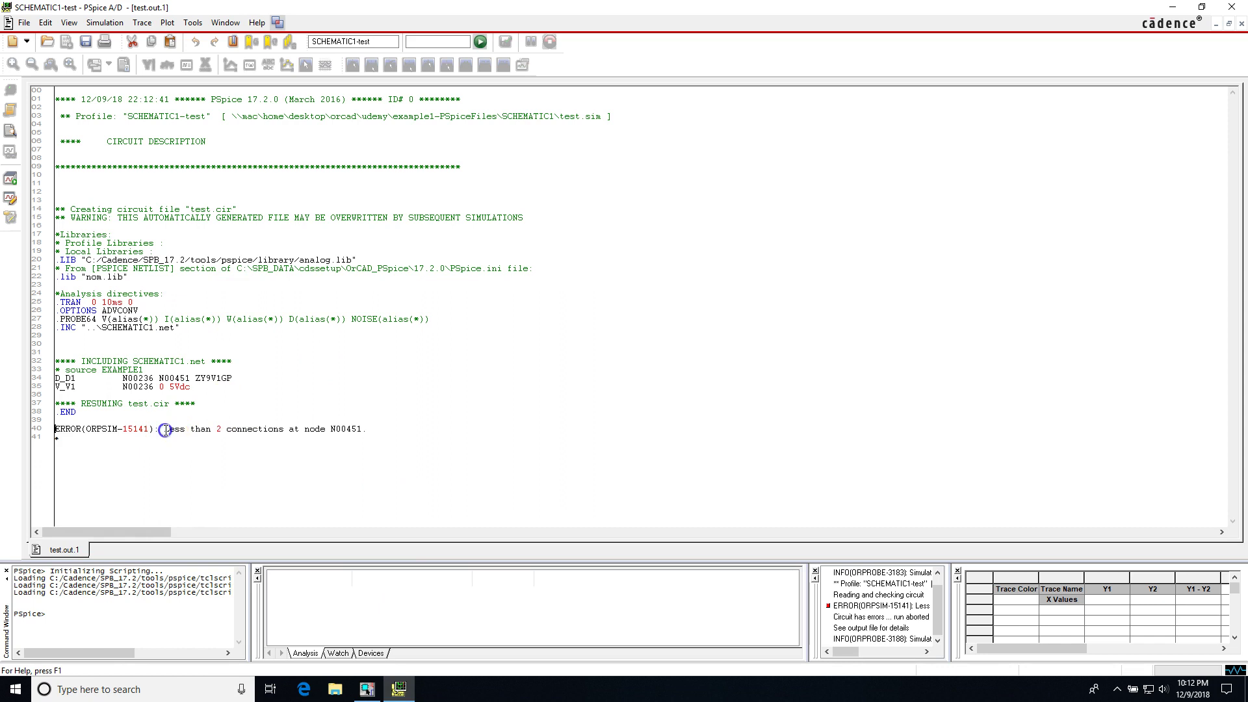
pyautogui.moveTo(166, 431); pyautogui.dragTo(315, 436)
pyautogui.click(333, 383)
# - Back in the schematic, delete the DRC warning marker on R1's pin 2 and select resistor R1
pyautogui.click(1168, 8)
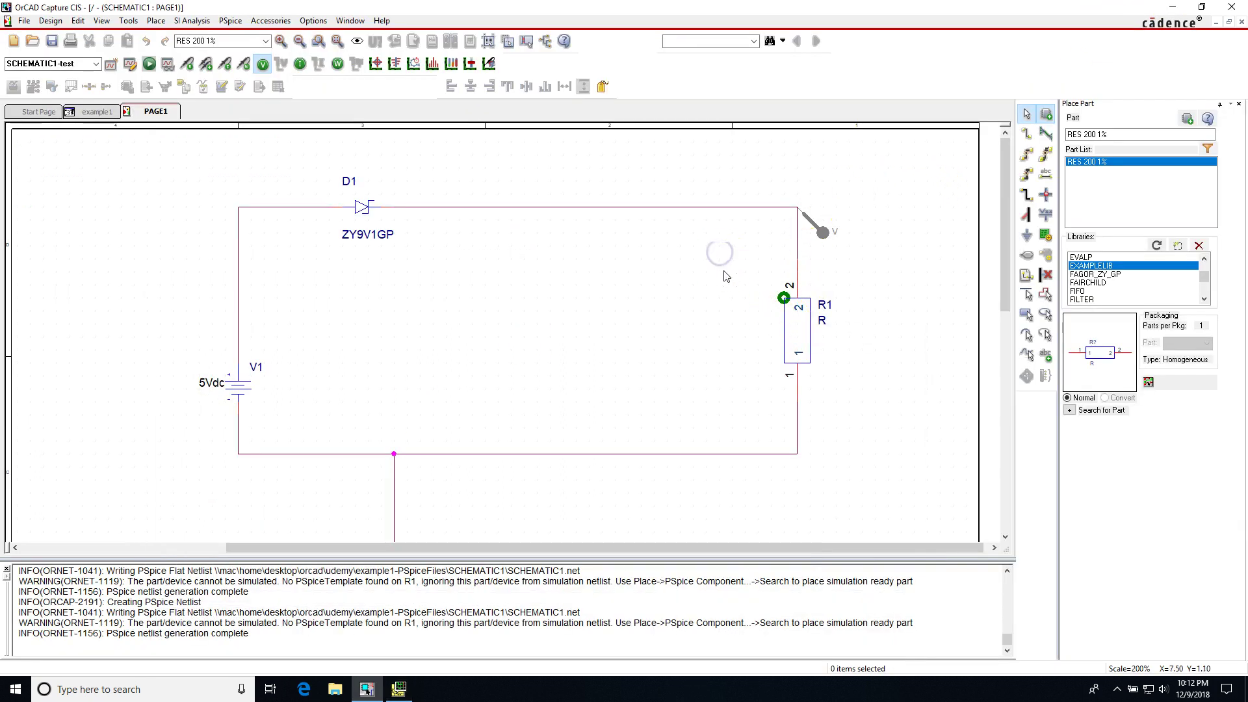
pyautogui.moveTo(784, 299)
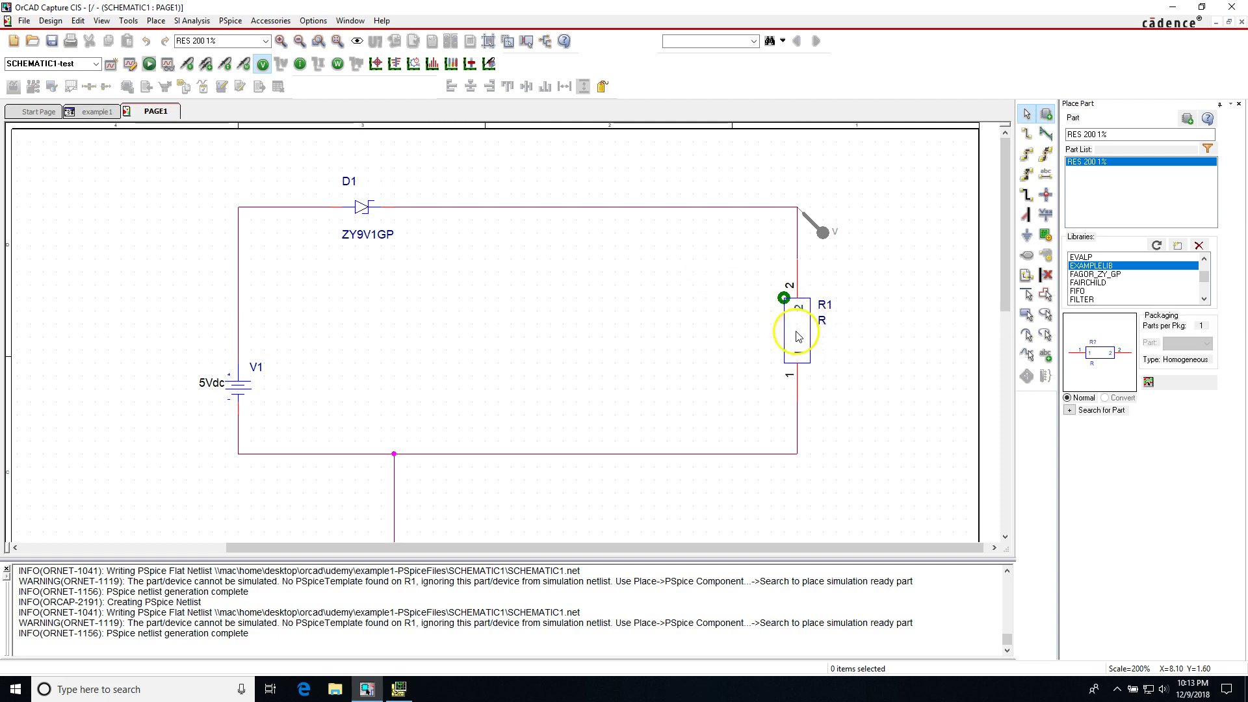
pyautogui.click(732, 298)
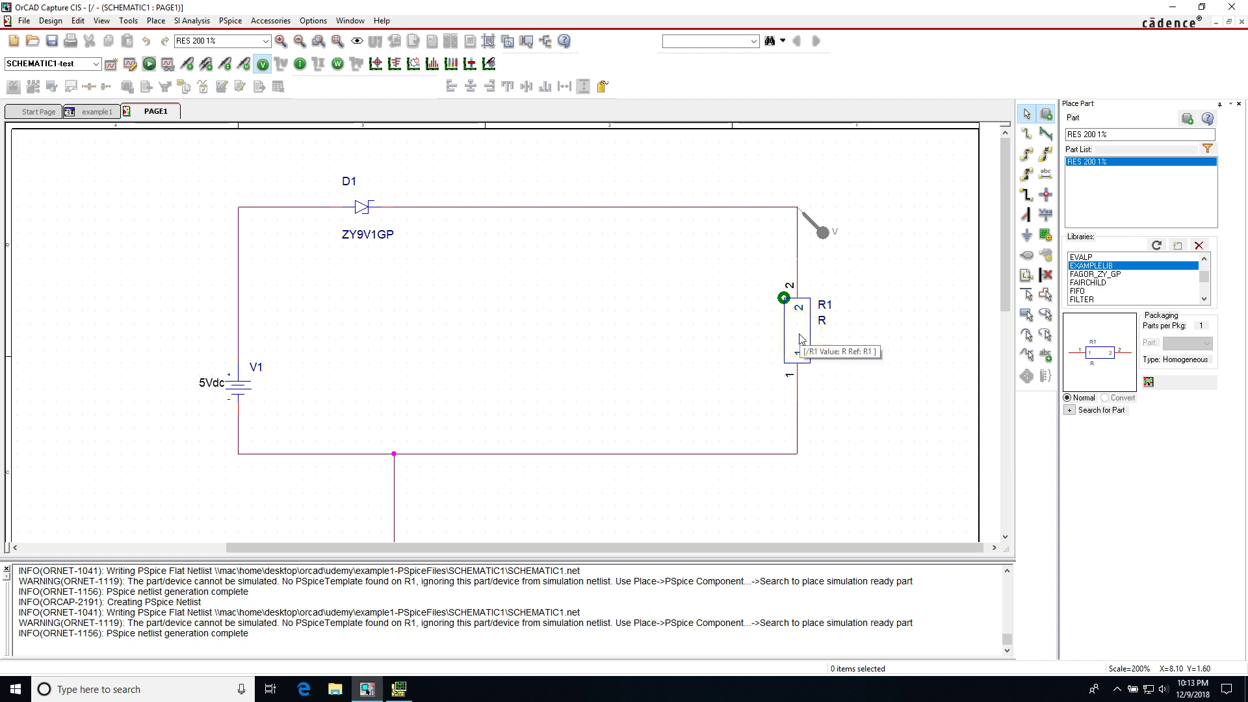
pyautogui.click(784, 297)
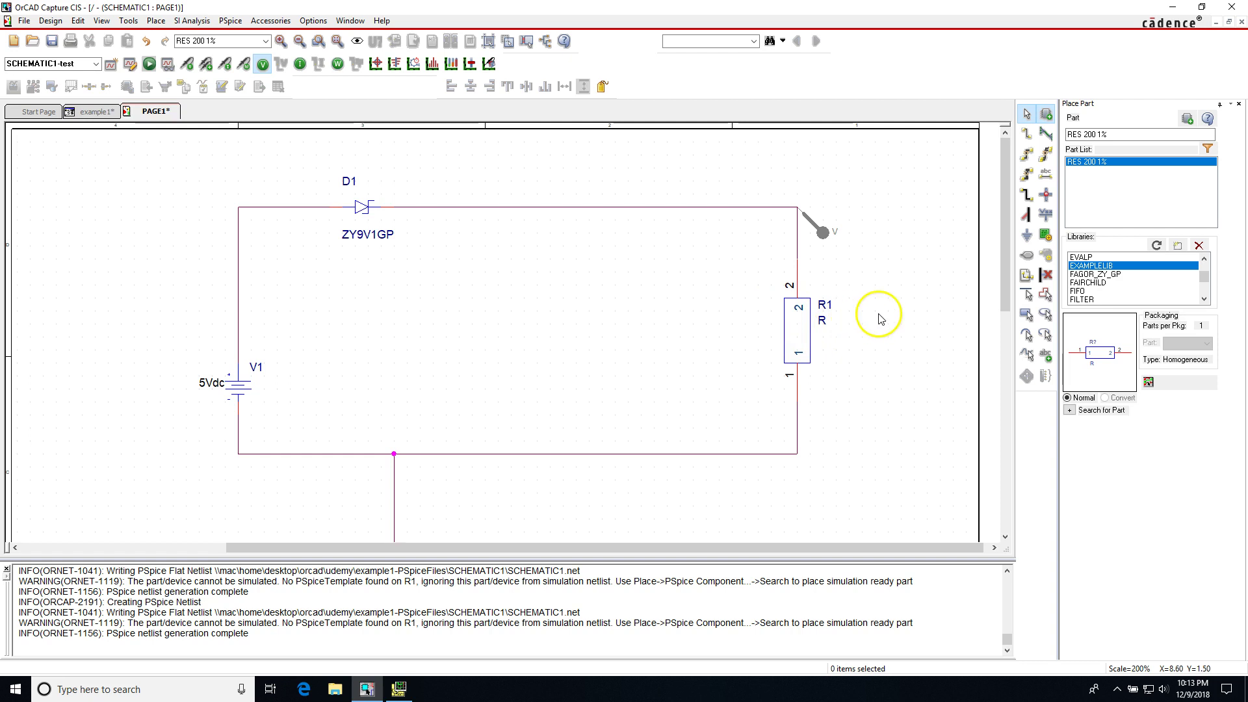
pyautogui.click(801, 329)
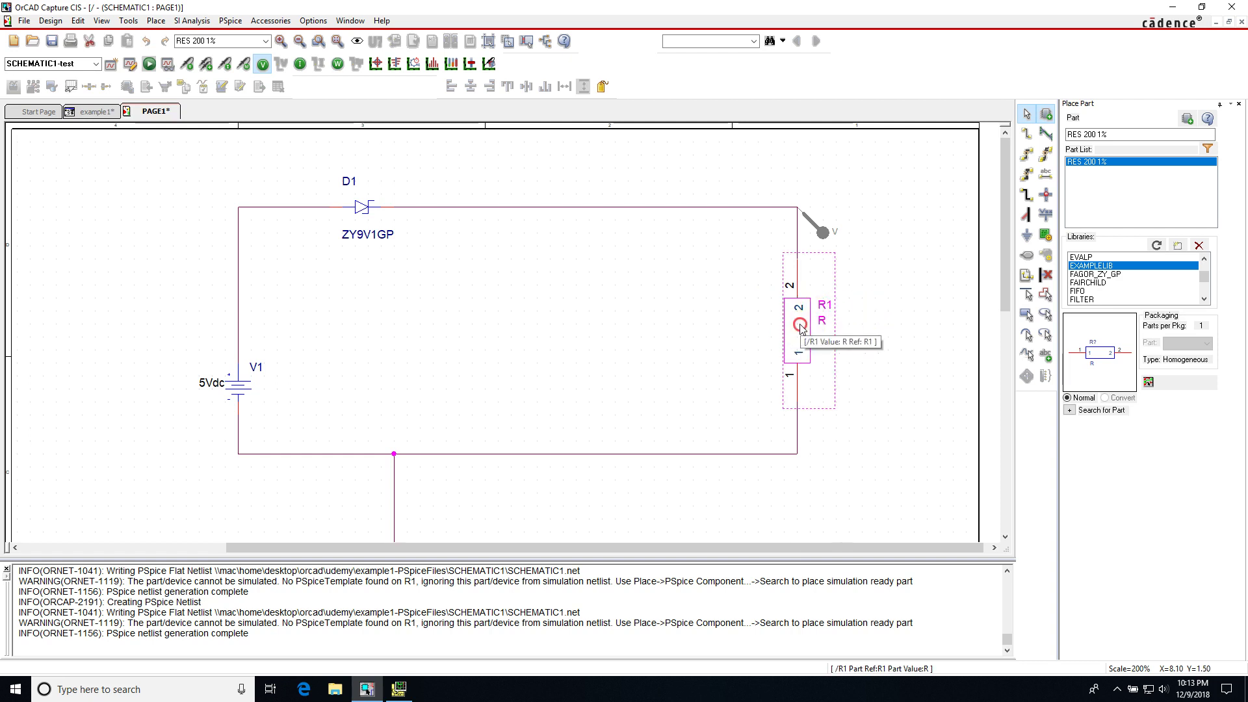
# - Start associating a PSpice model with R1, agreeing to save the design first
pyautogui.rightClick(801, 329)
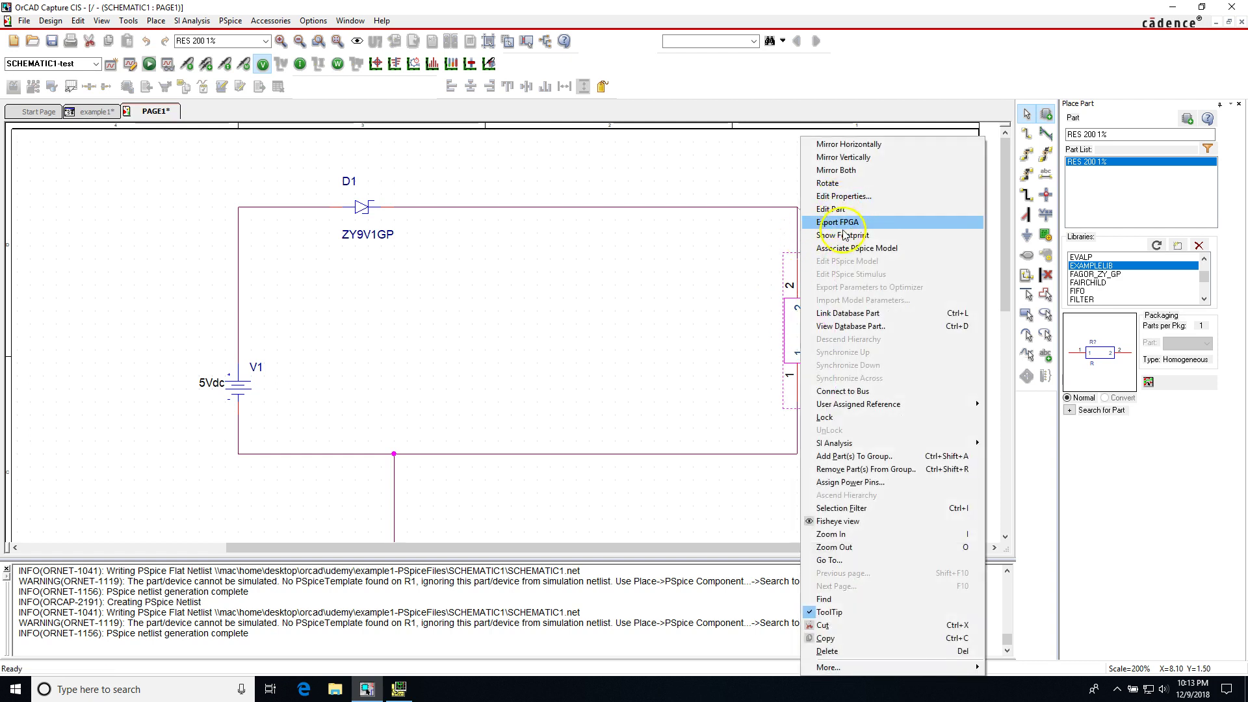
pyautogui.click(851, 247)
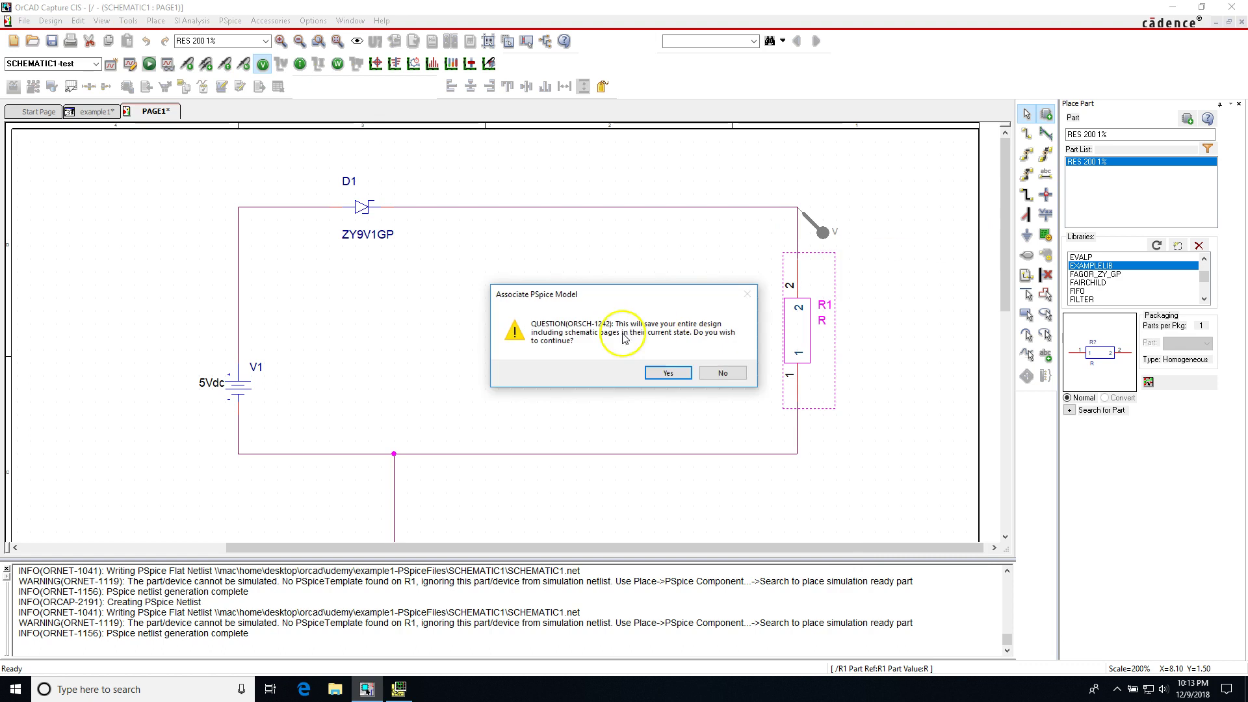
pyautogui.click(666, 374)
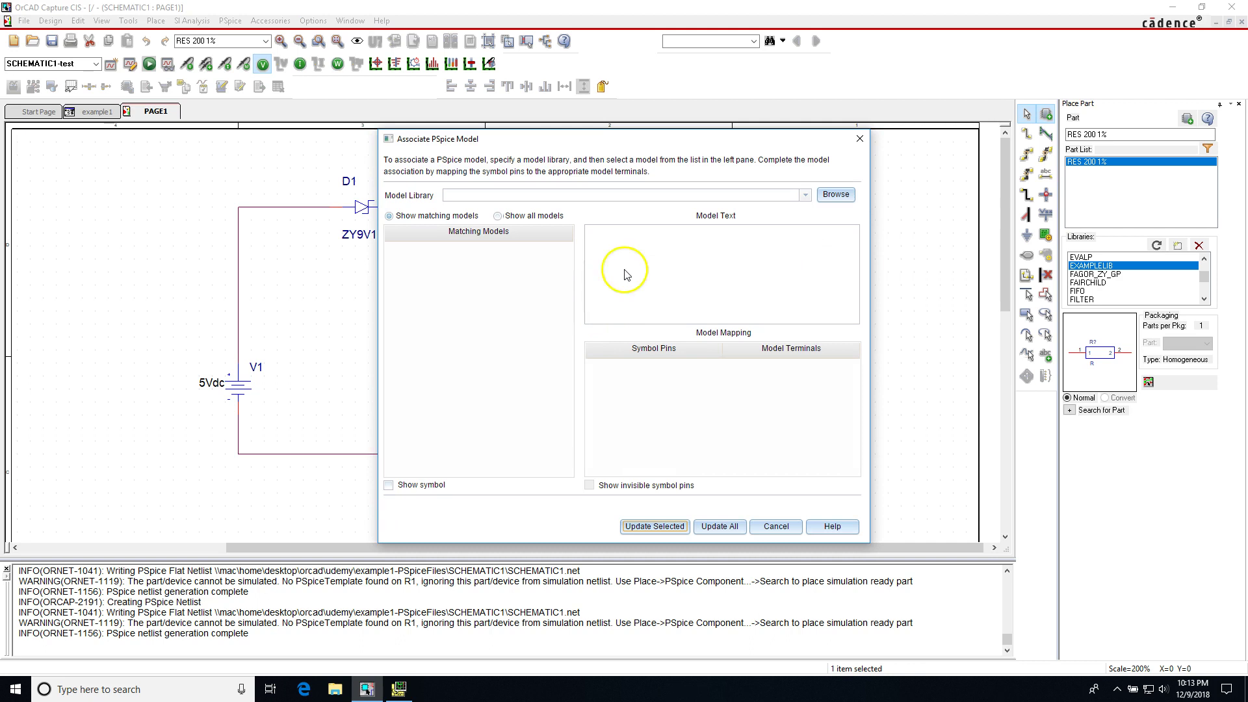
# - Browse to the Cadence PSpice library folder and choose diode.lib as the model library
pyautogui.click(836, 195)
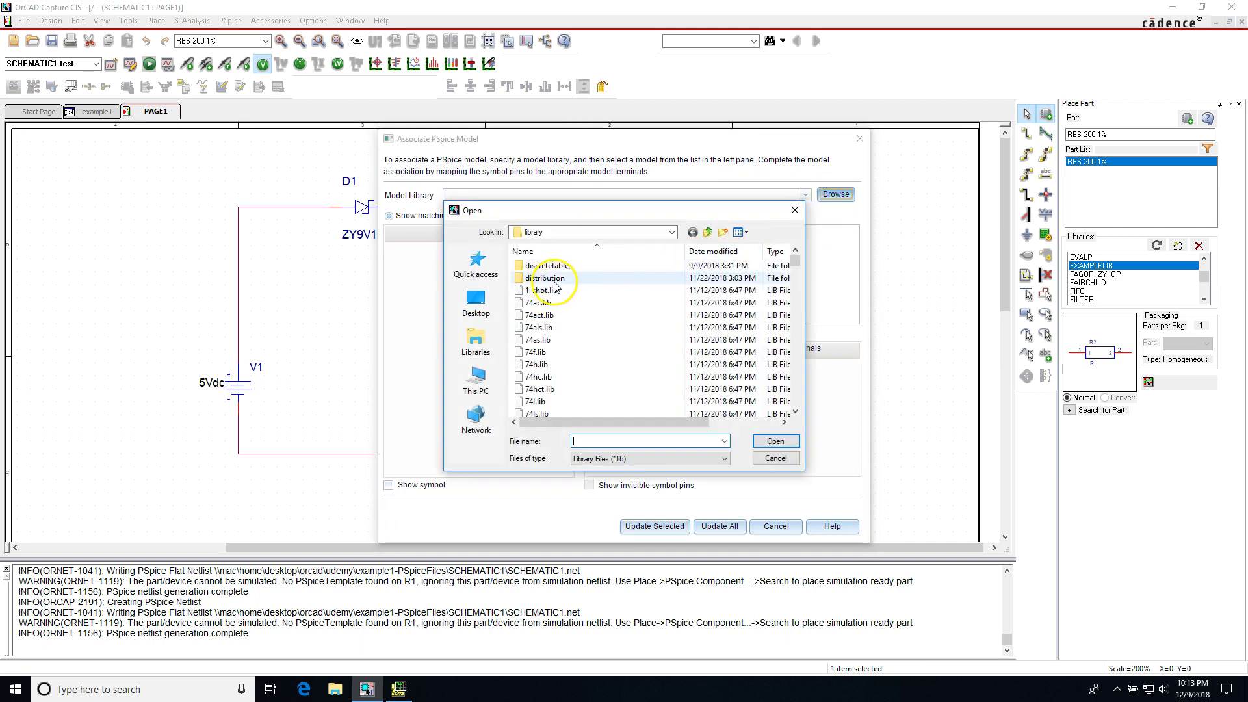
pyautogui.click(630, 232)
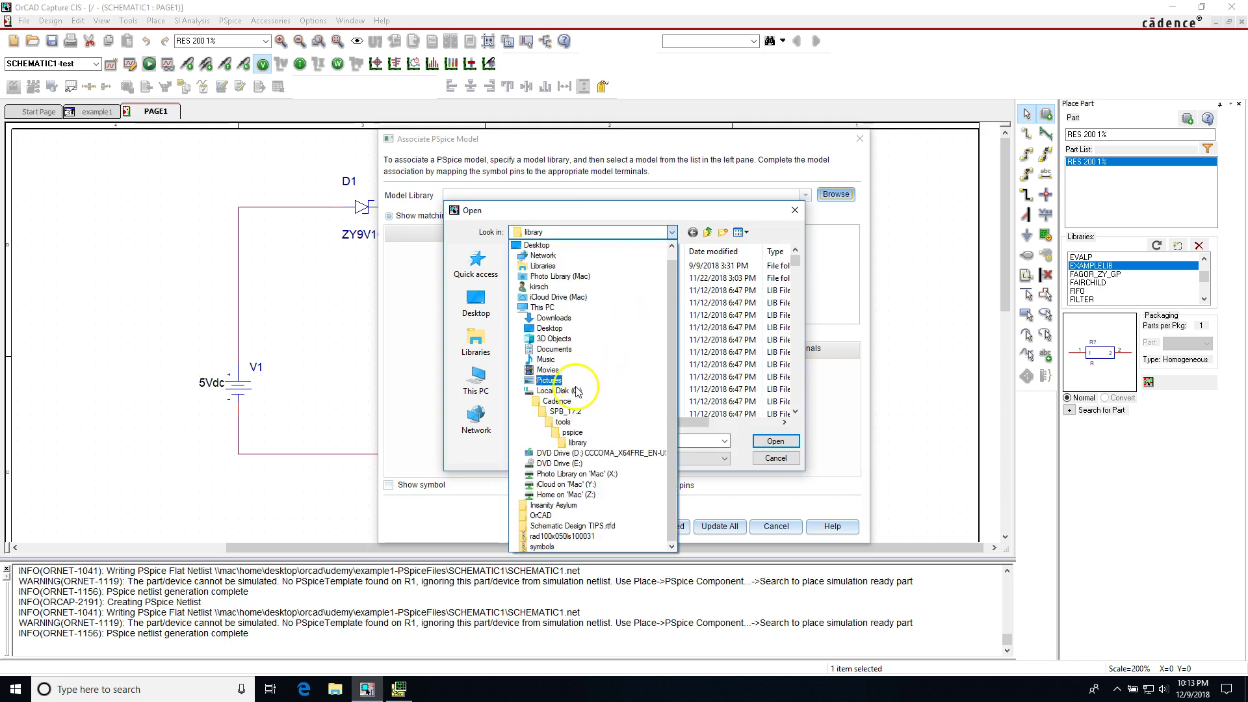
pyautogui.click(575, 433)
pyautogui.click(584, 445)
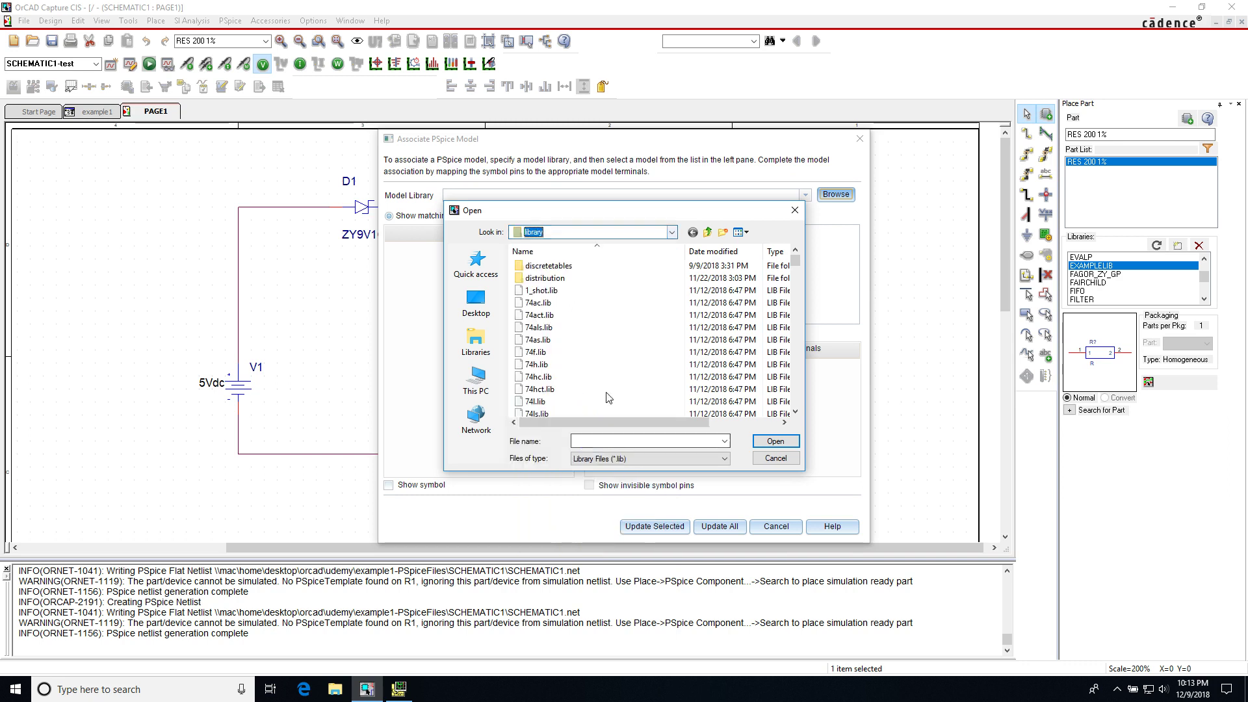
pyautogui.click(634, 339)
pyautogui.scroll(-10, 633, 380)
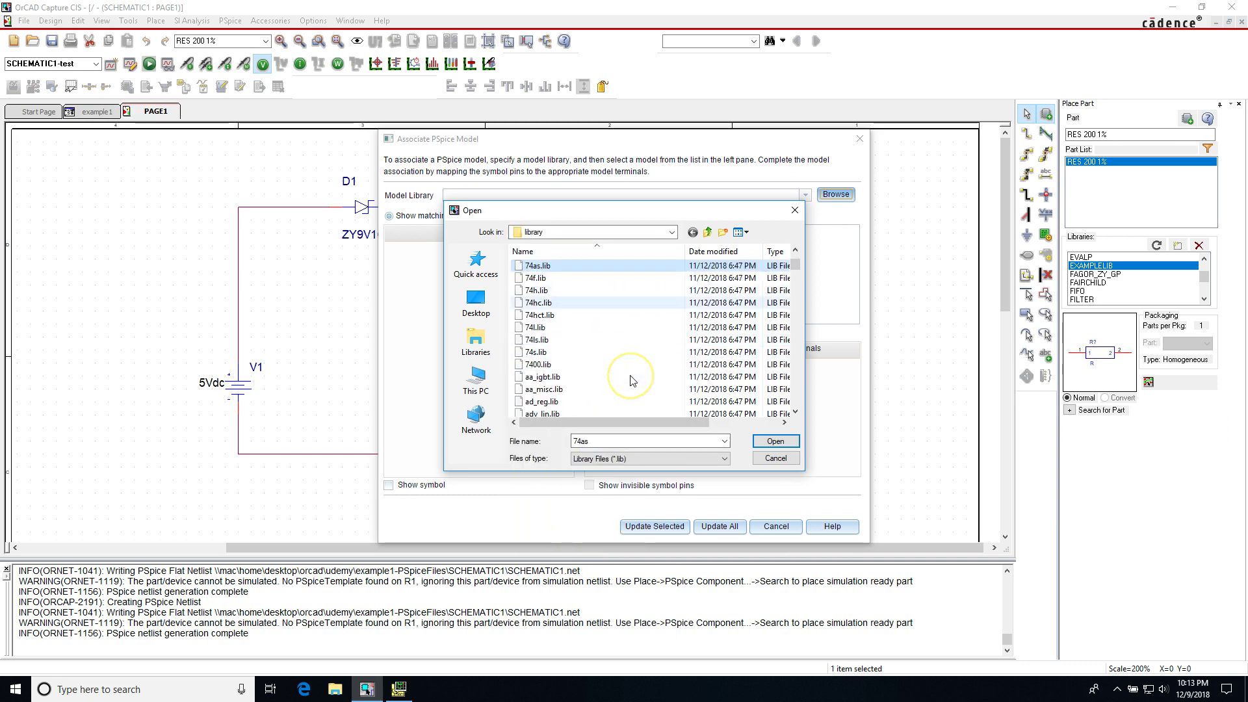
pyautogui.scroll(-5, 631, 375)
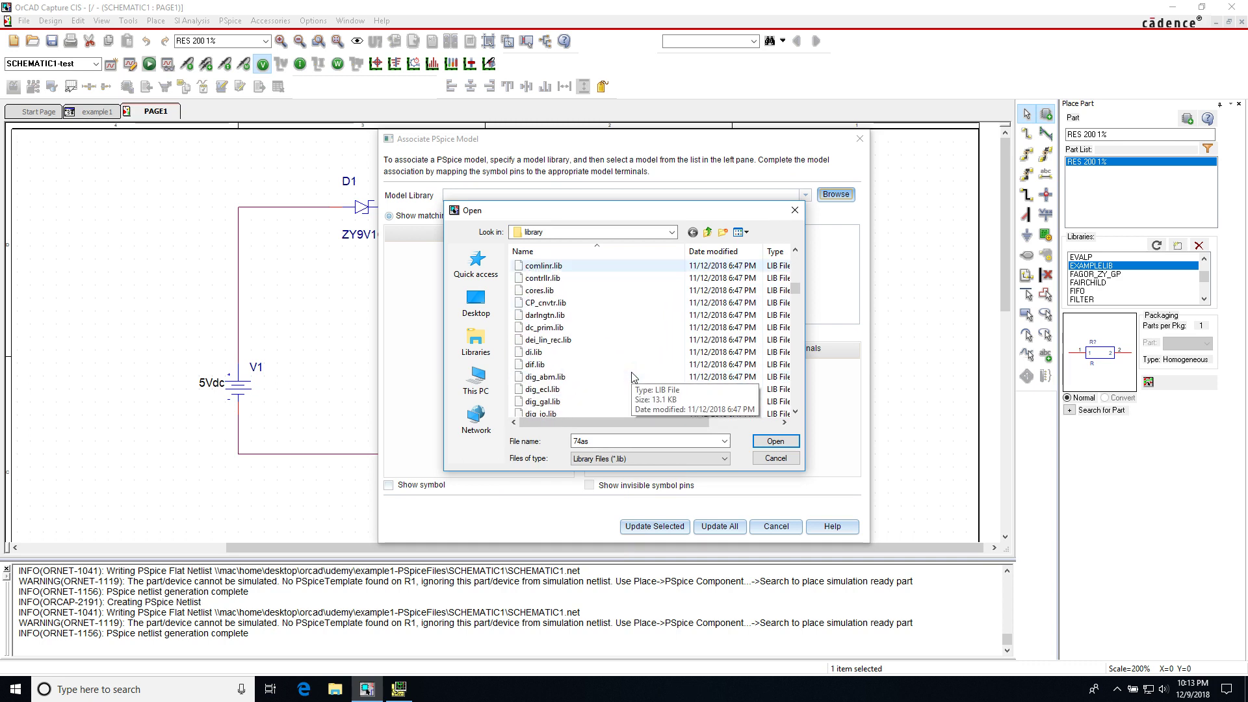
pyautogui.scroll(-5, 627, 373)
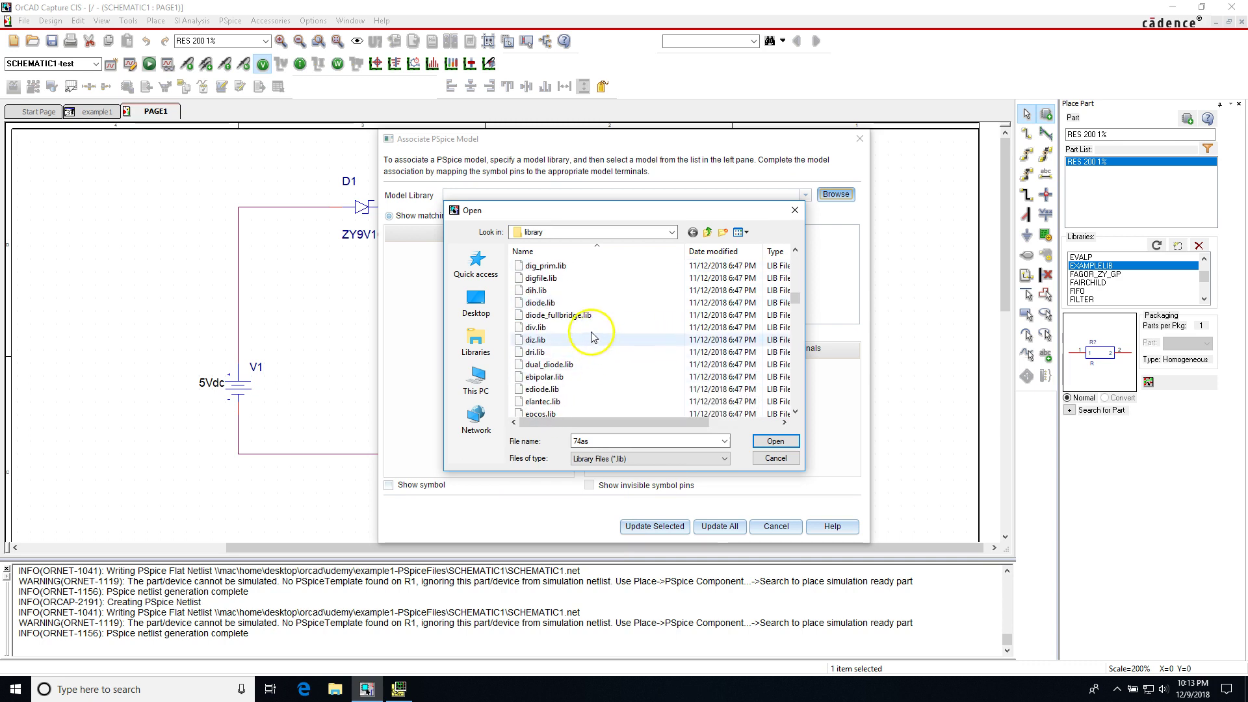
pyautogui.click(585, 303)
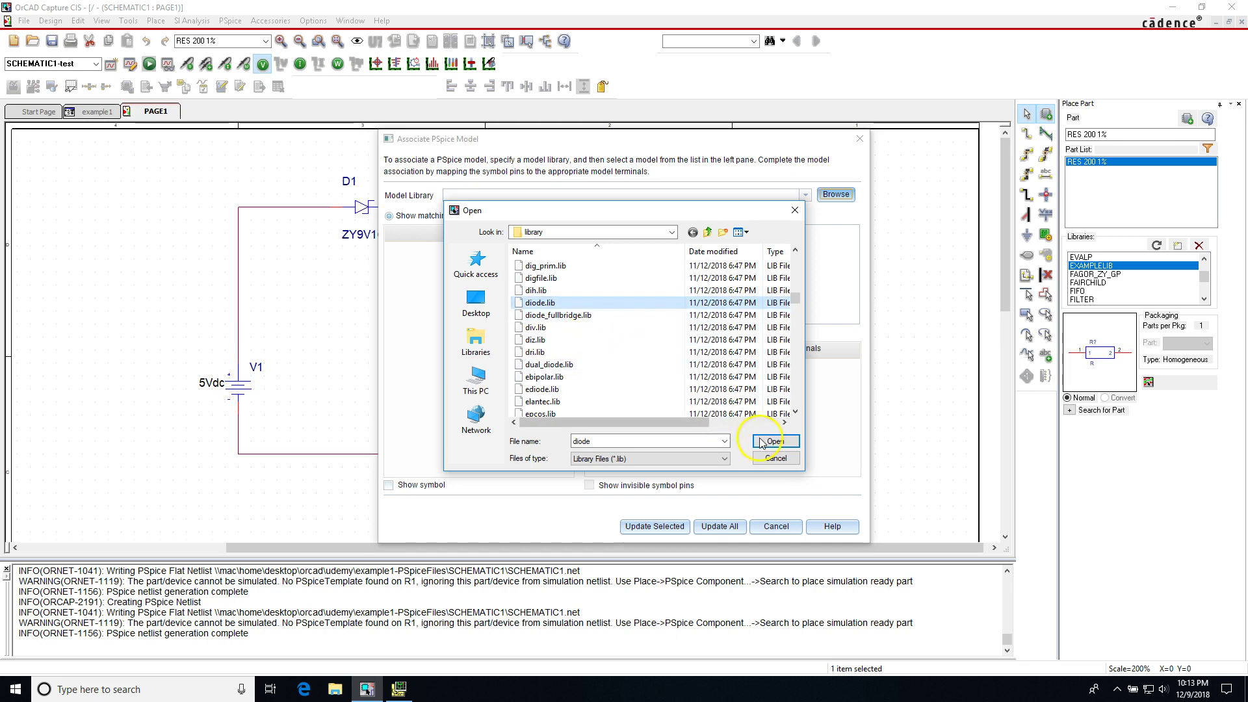
# - Load diode.lib, pick the BY249-300 matching model, and attach it to R1
pyautogui.click(774, 441)
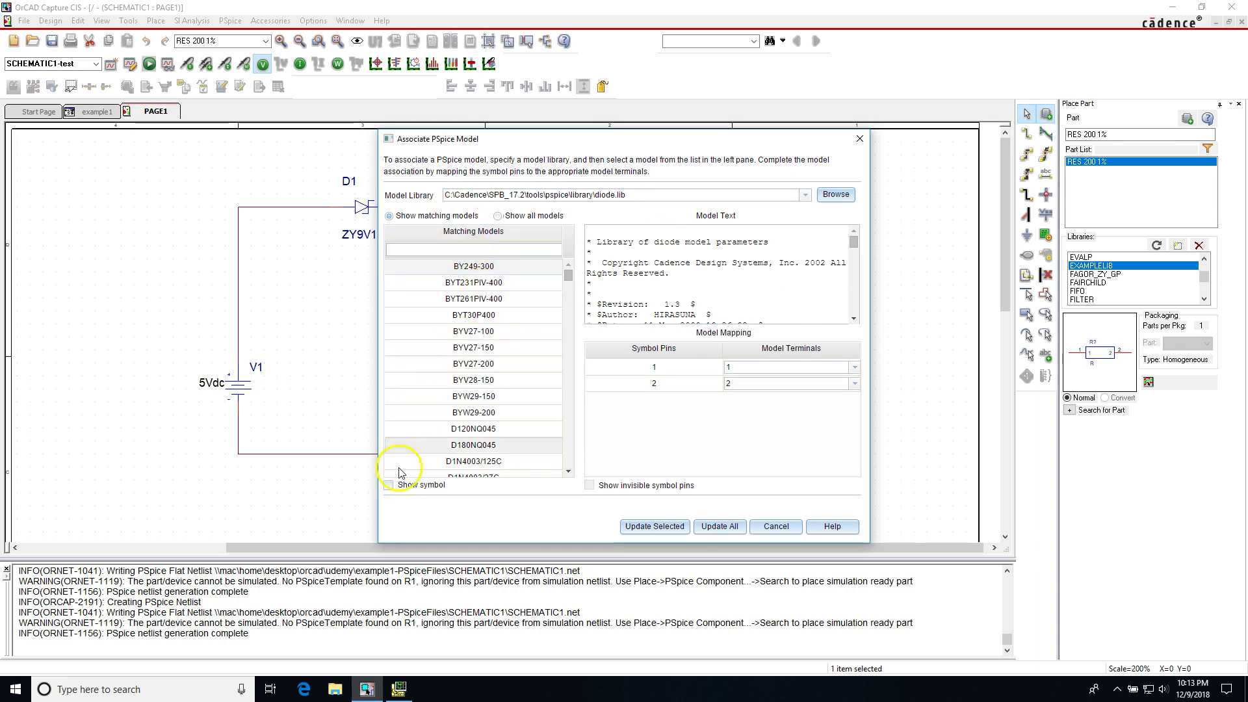
pyautogui.click(389, 486)
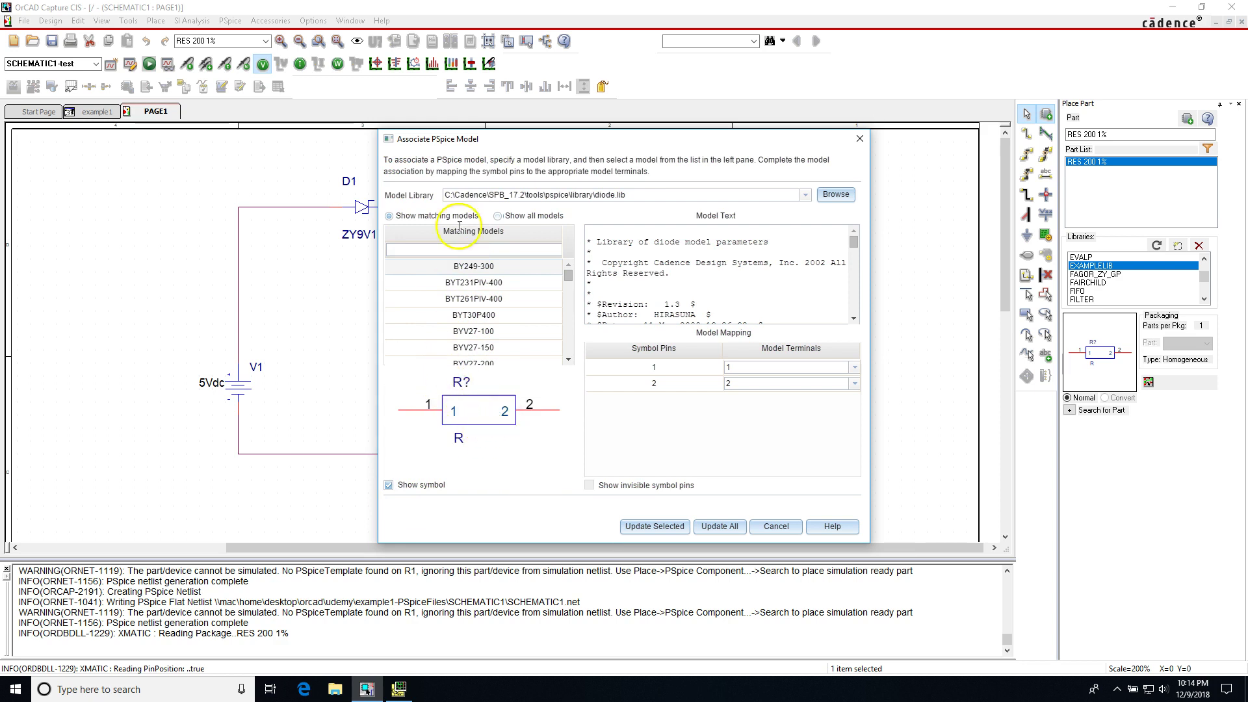
pyautogui.click(486, 265)
pyautogui.moveTo(854, 241); pyautogui.dragTo(853, 295)
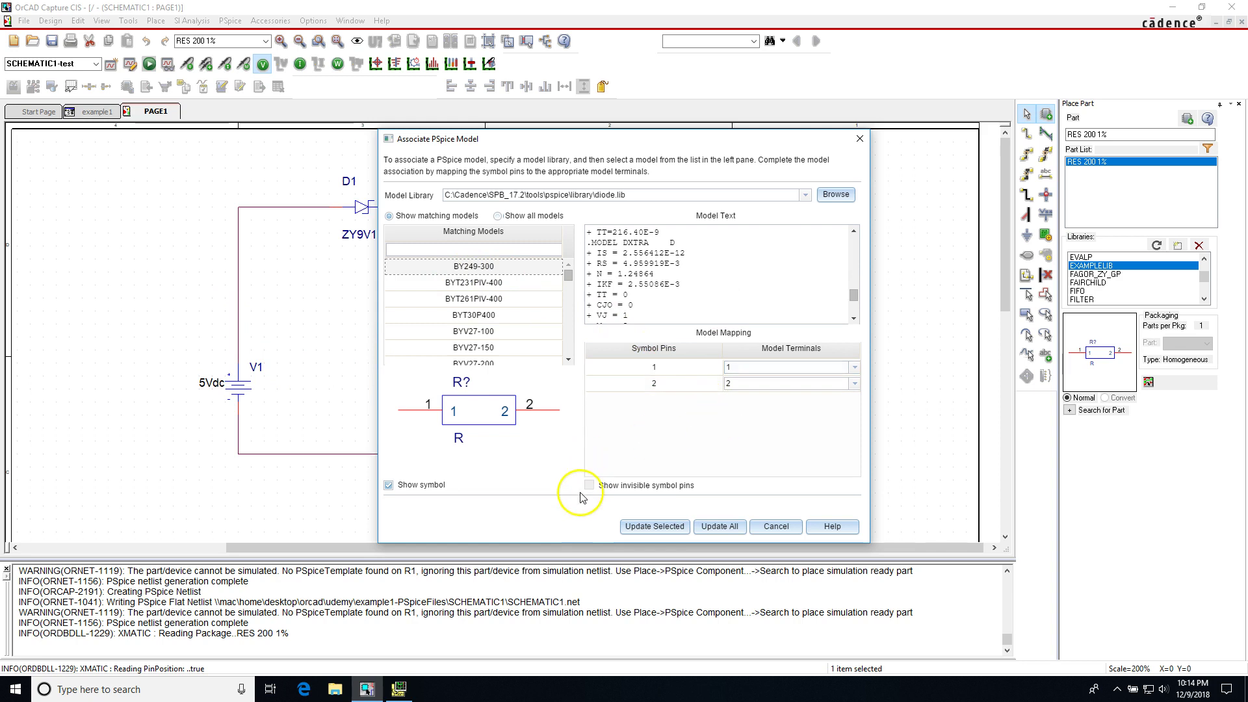
pyautogui.click(668, 527)
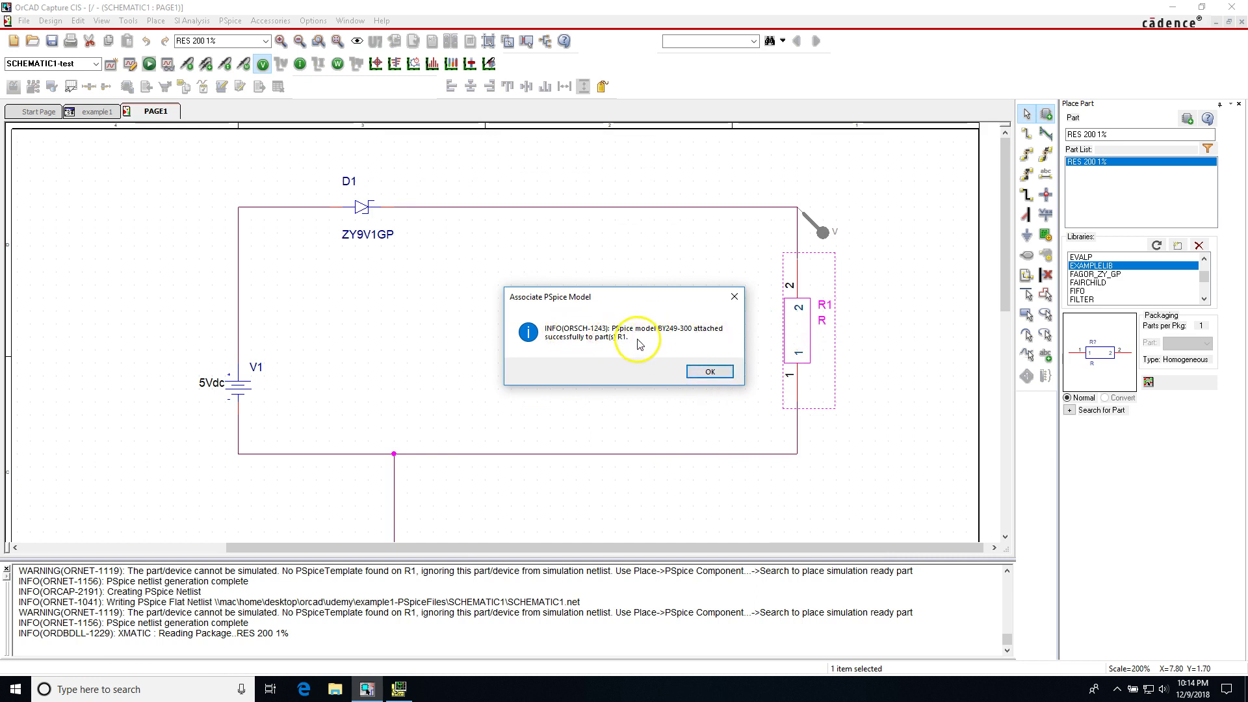
pyautogui.click(707, 370)
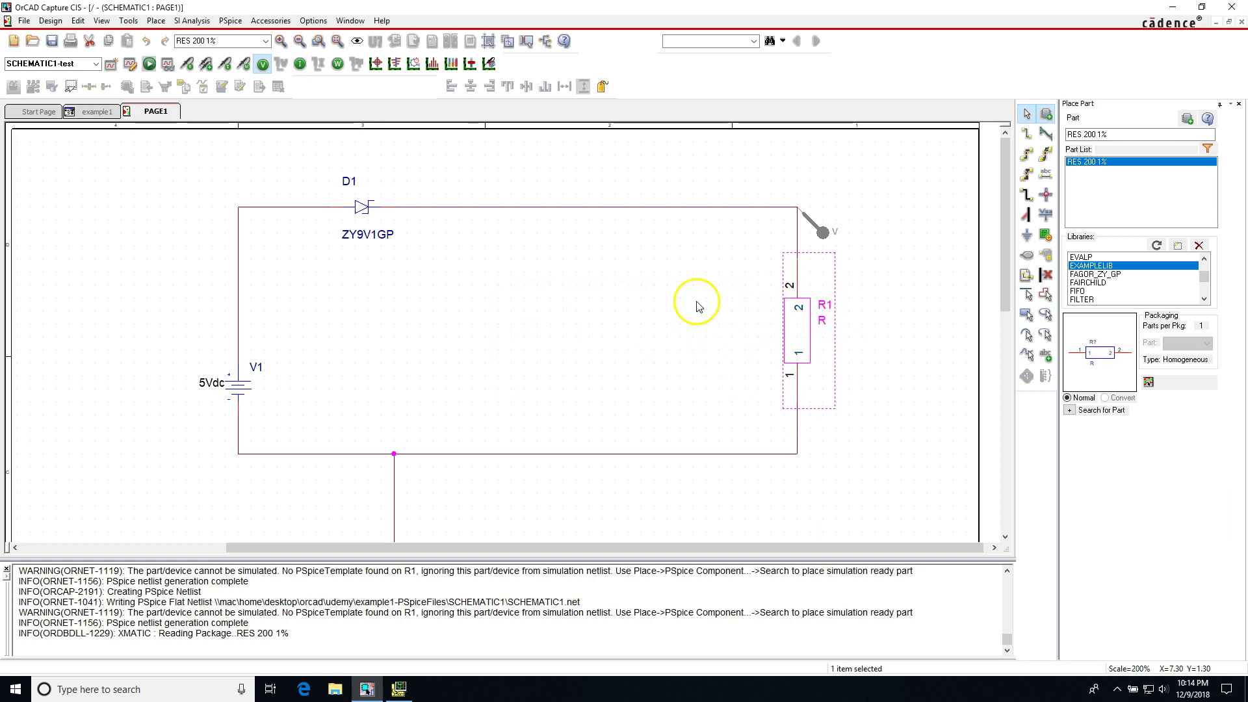
pyautogui.click(727, 302)
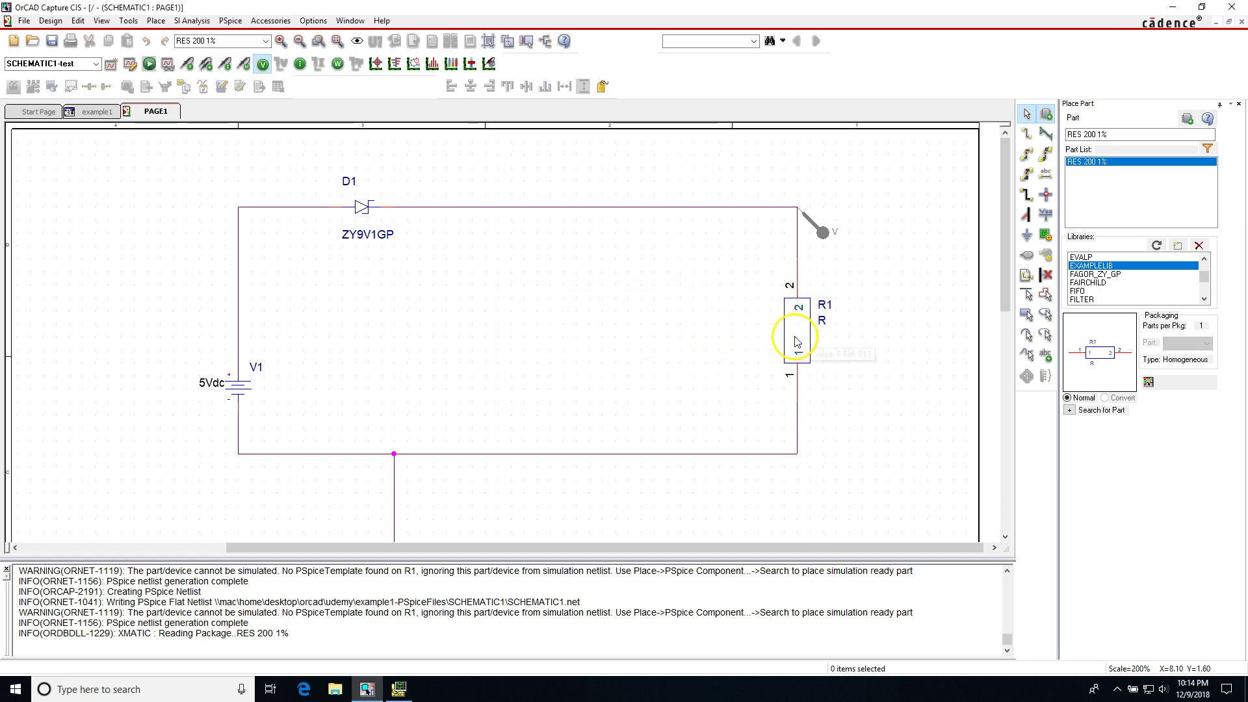
# - Create the netlist and view the transient plot of V(R1:2) flat near 4.7042 V
pyautogui.click(167, 86)
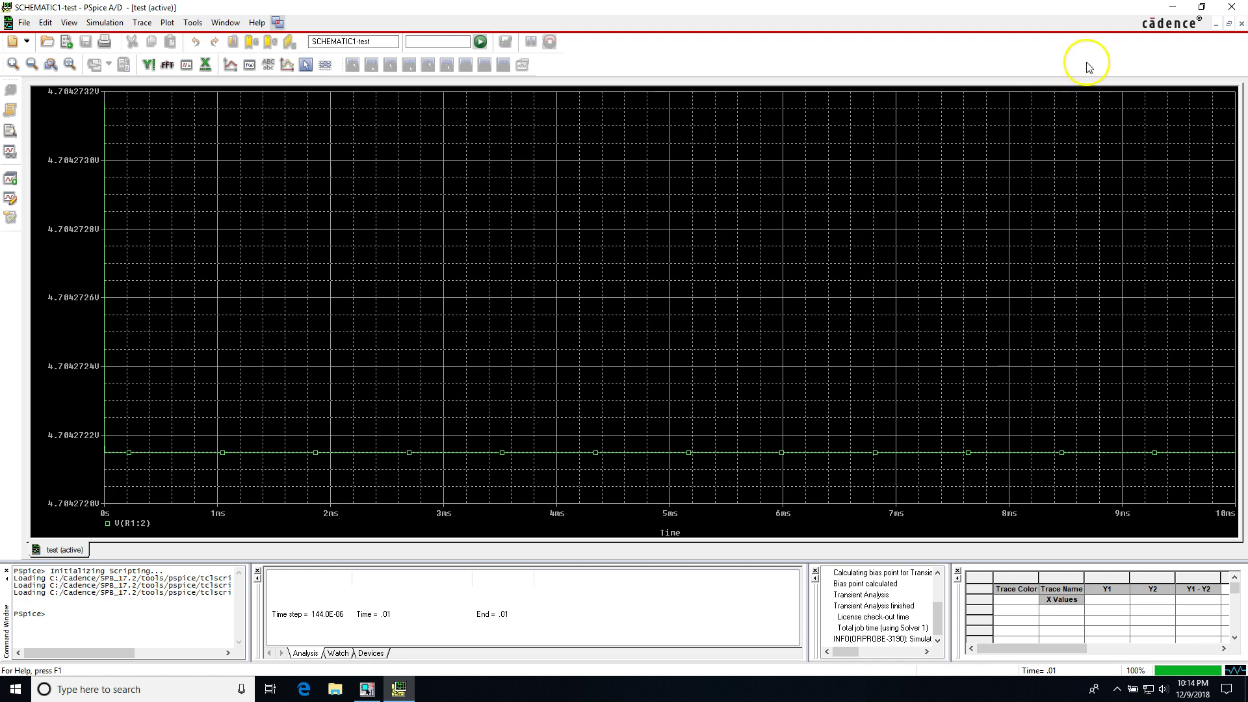
# - Close PSpice A/D and open the test profile's Library configuration files in Simulation Settings
pyautogui.click(1230, 8)
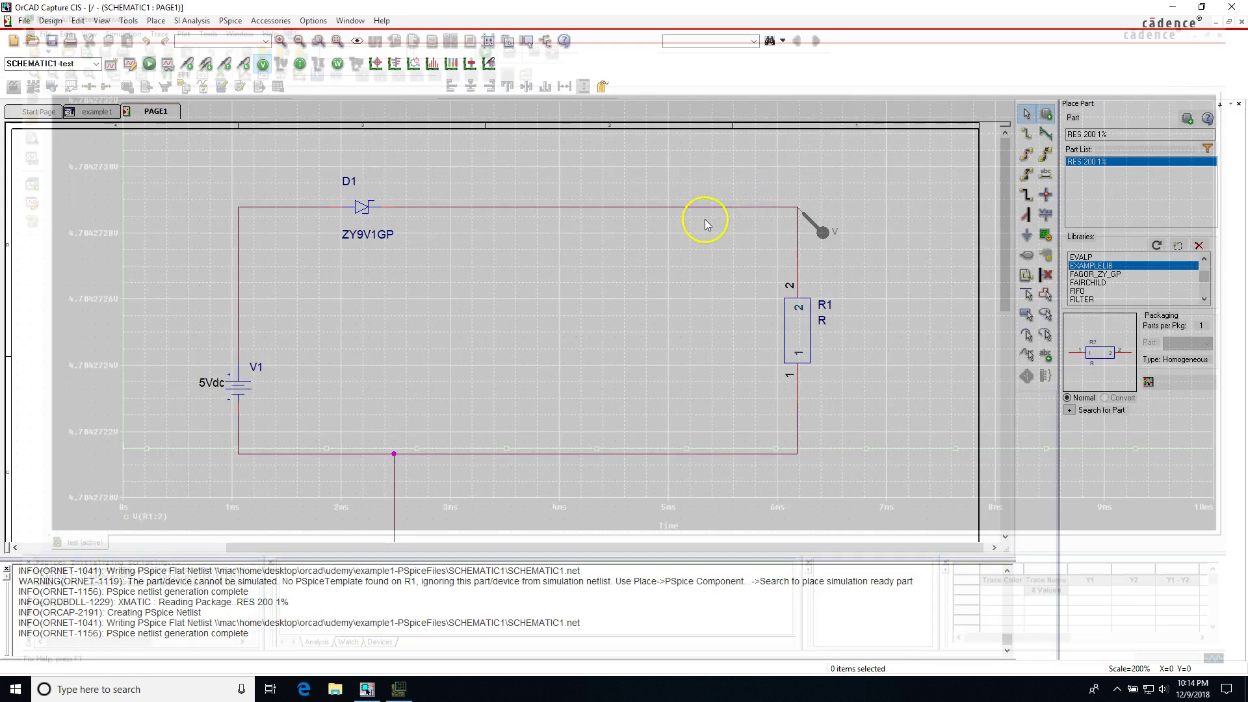
pyautogui.click(269, 177)
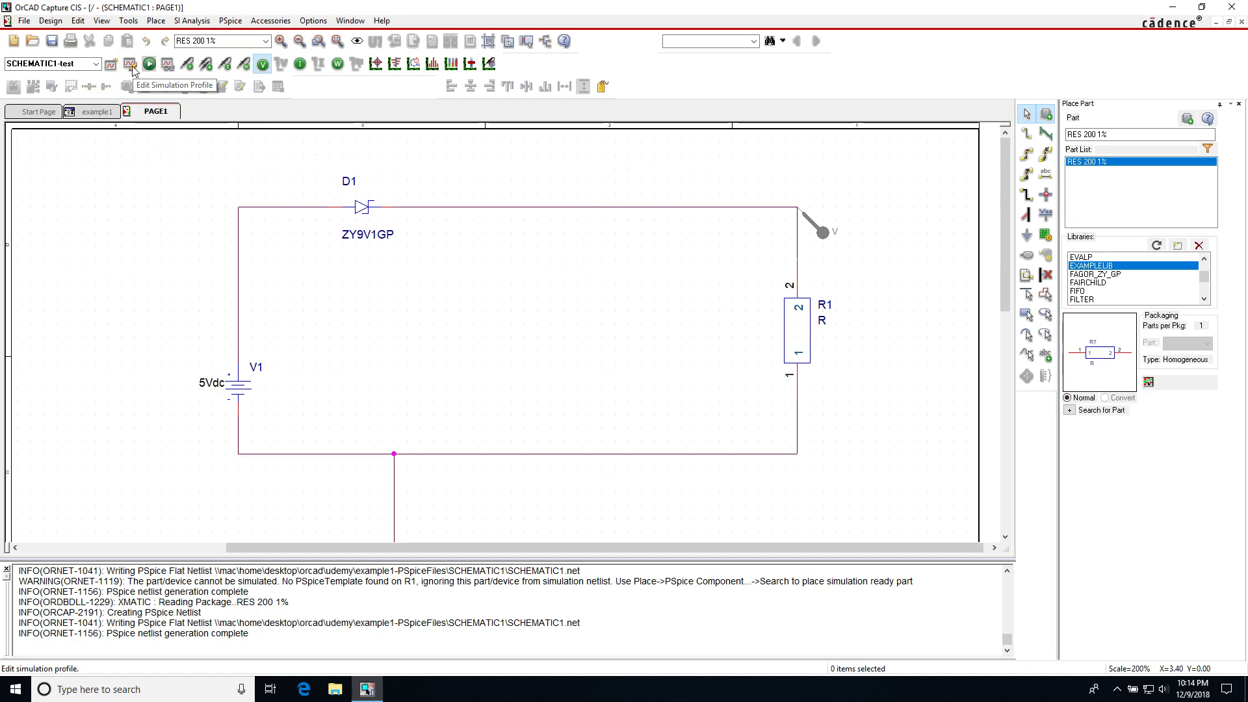
pyautogui.click(231, 21)
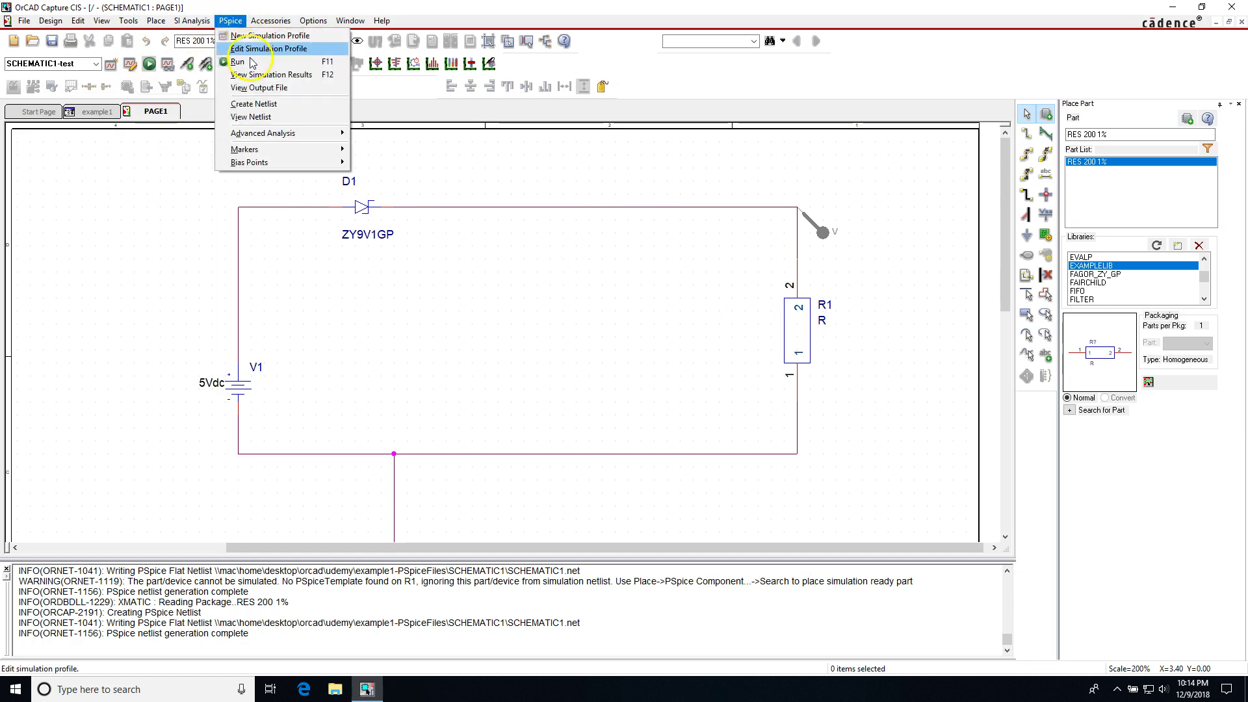
pyautogui.click(257, 49)
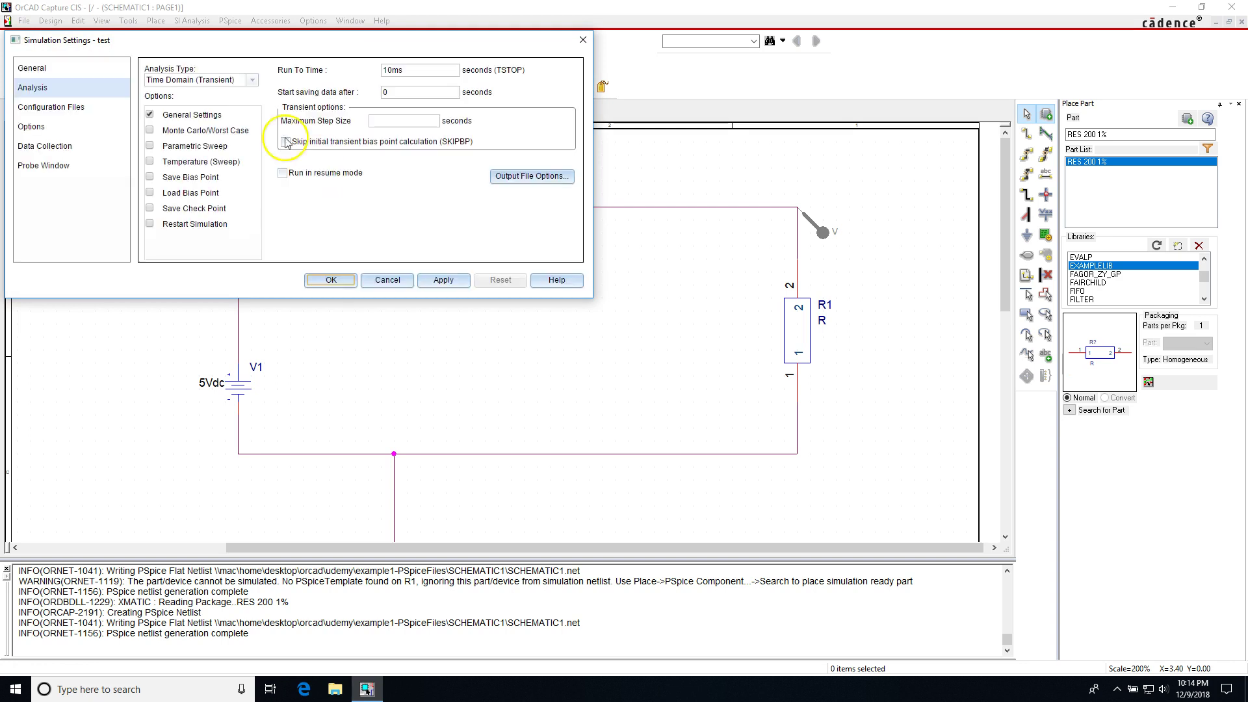
pyautogui.click(50, 107)
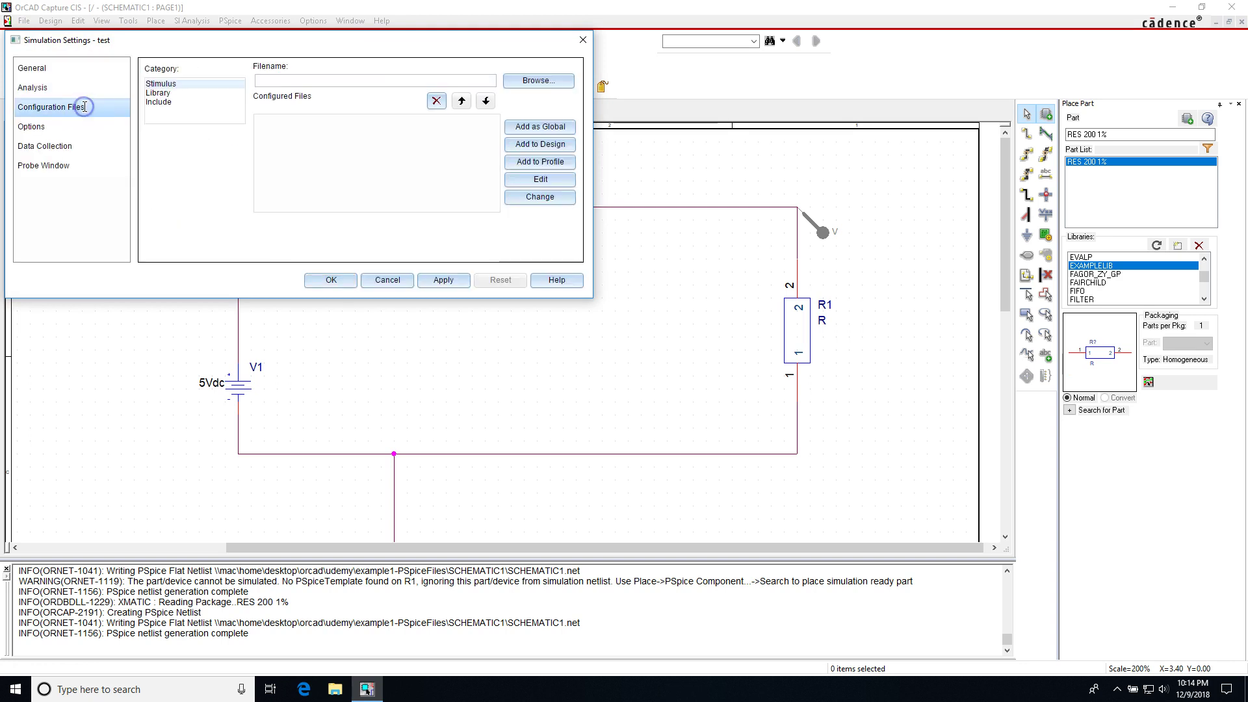
pyautogui.click(175, 94)
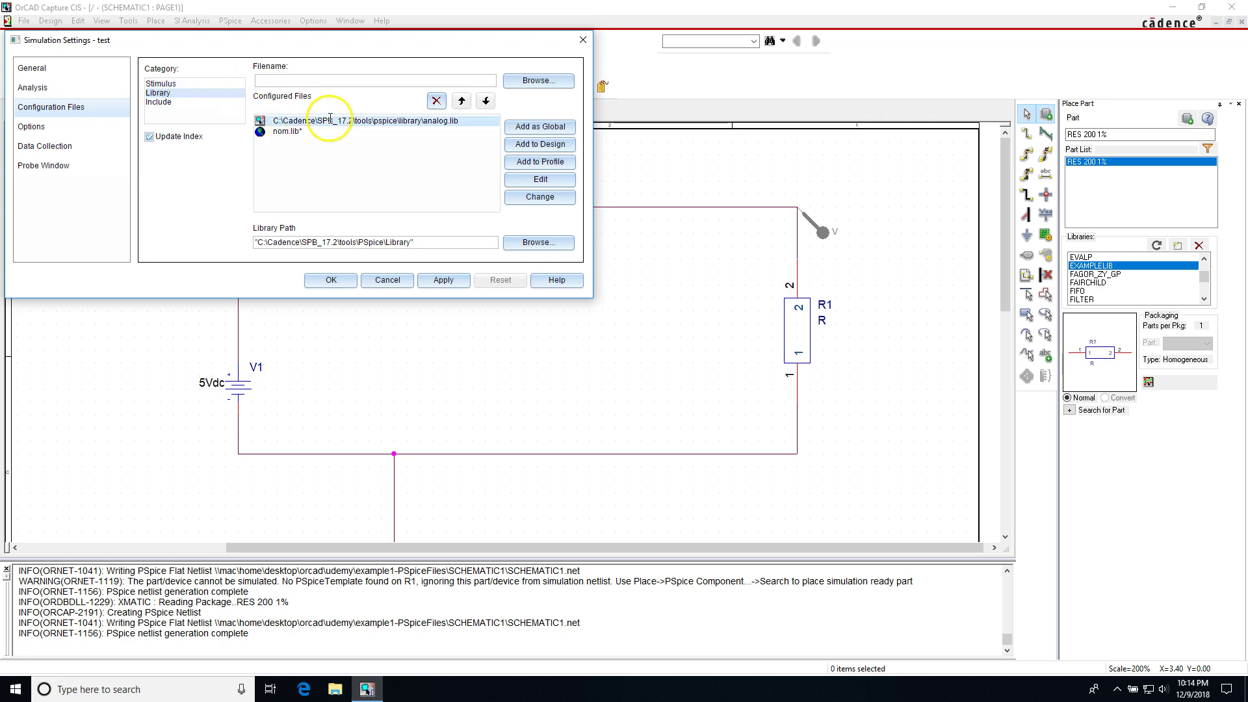
# - Add diode.lib from the PSpice library folder to the design's libraries and save the settings
pyautogui.click(537, 80)
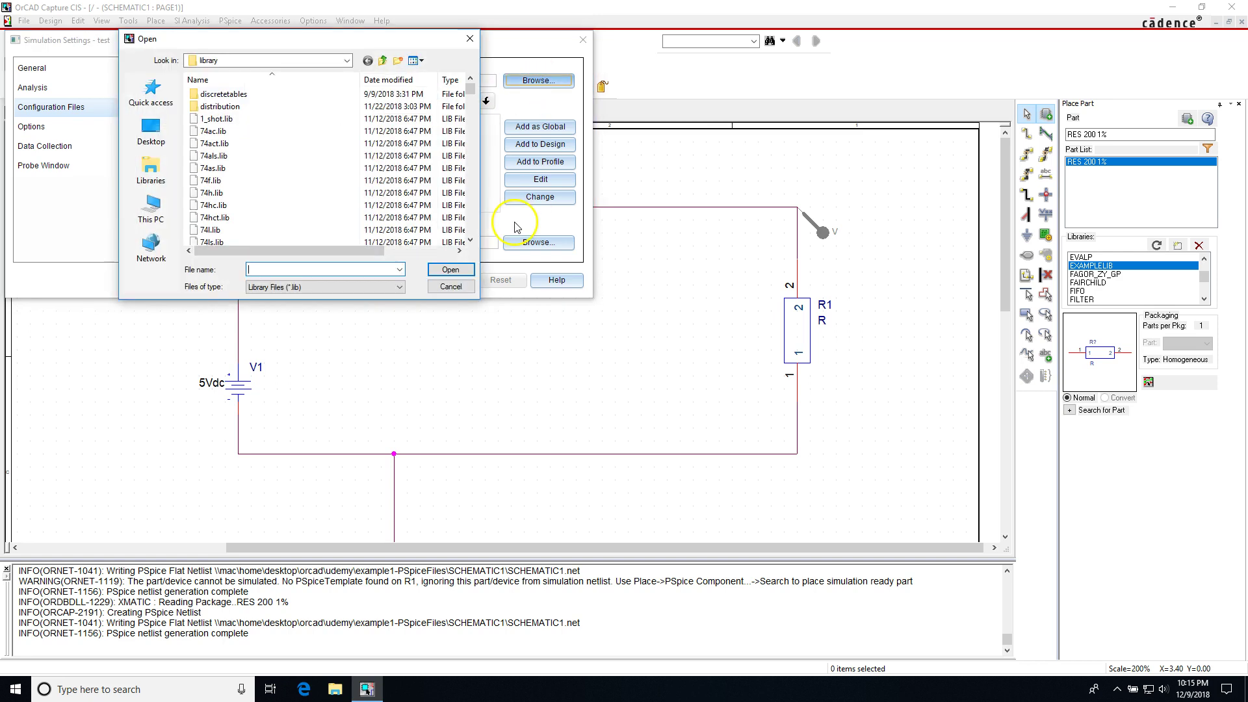
pyautogui.click(278, 60)
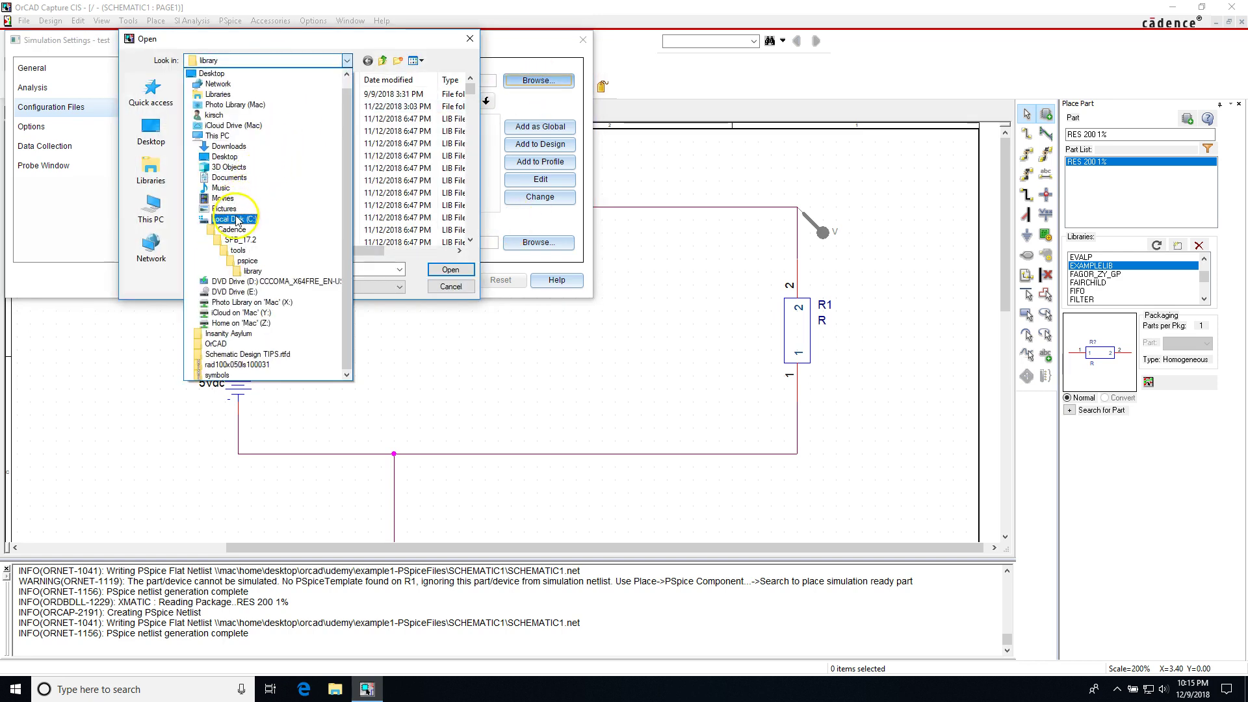
pyautogui.click(253, 272)
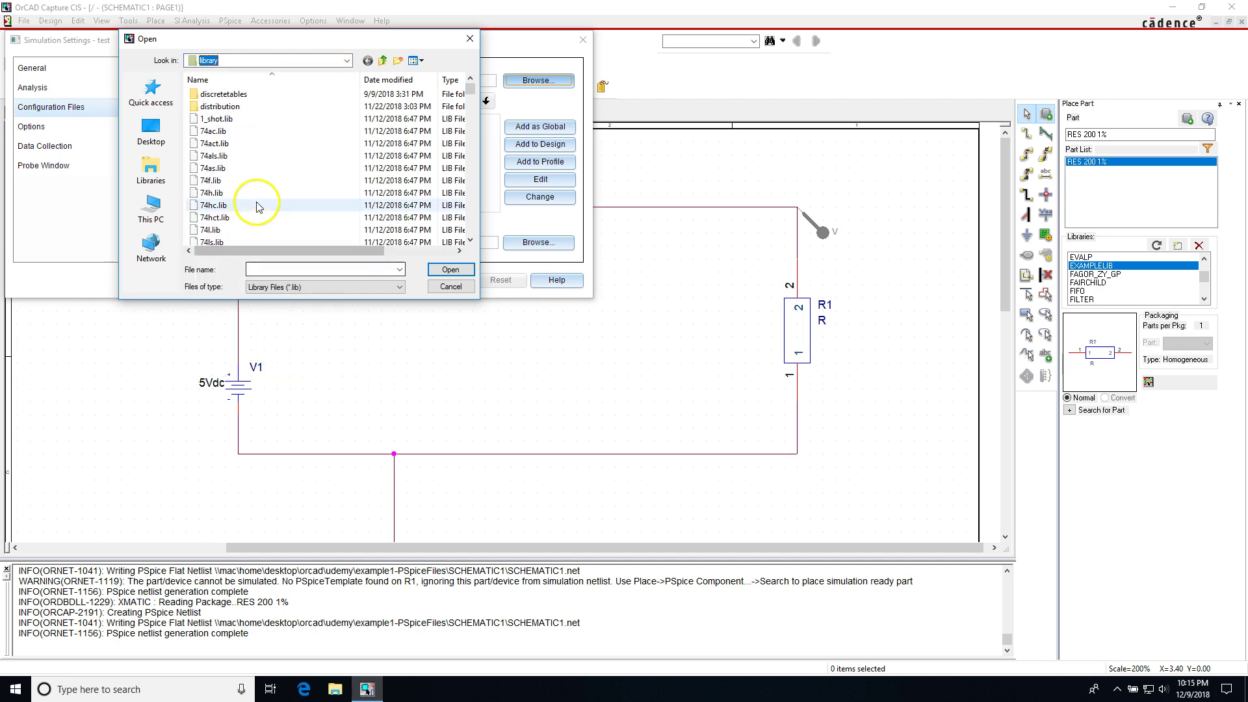
pyautogui.scroll(-4, 470, 104)
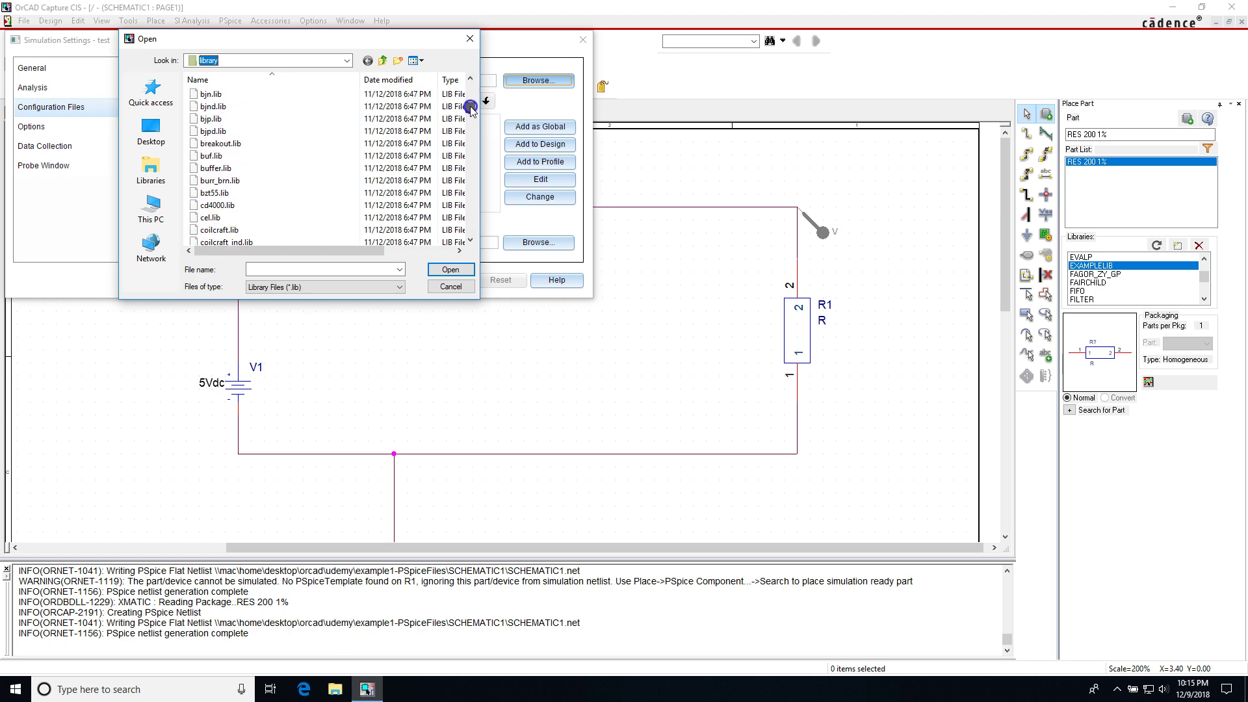
pyautogui.moveTo(470, 108); pyautogui.dragTo(472, 125)
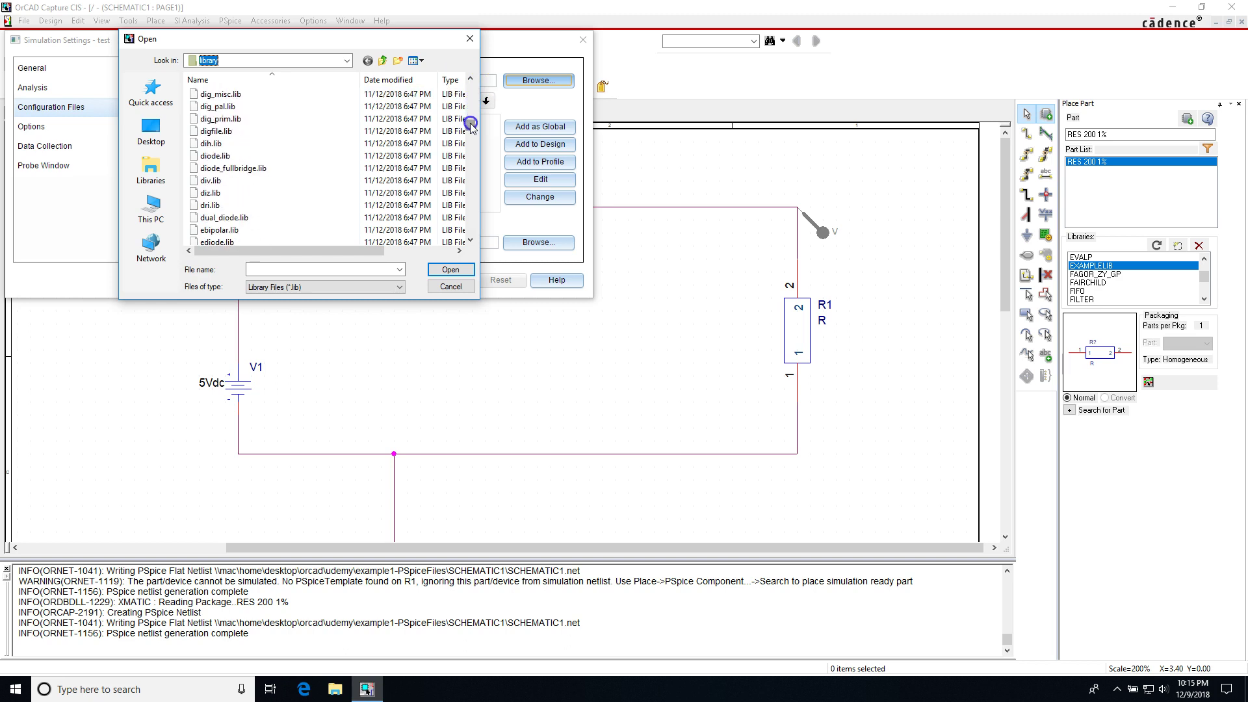
pyautogui.click(247, 156)
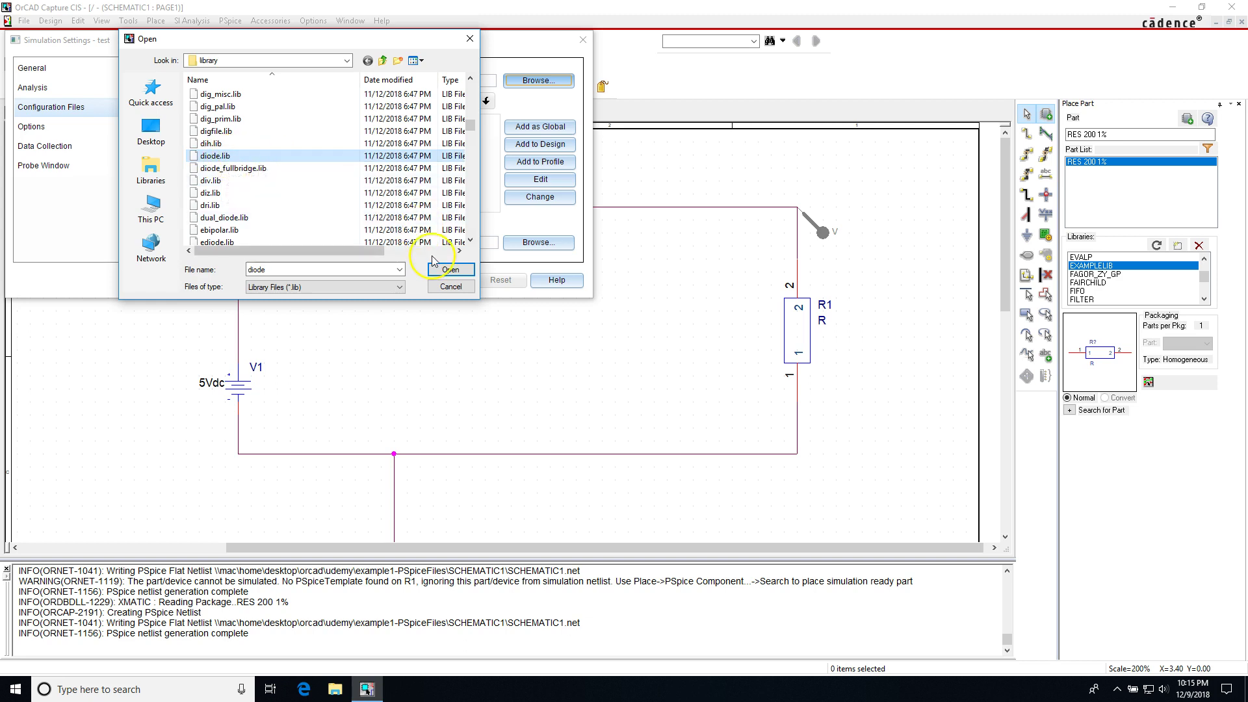
pyautogui.click(450, 269)
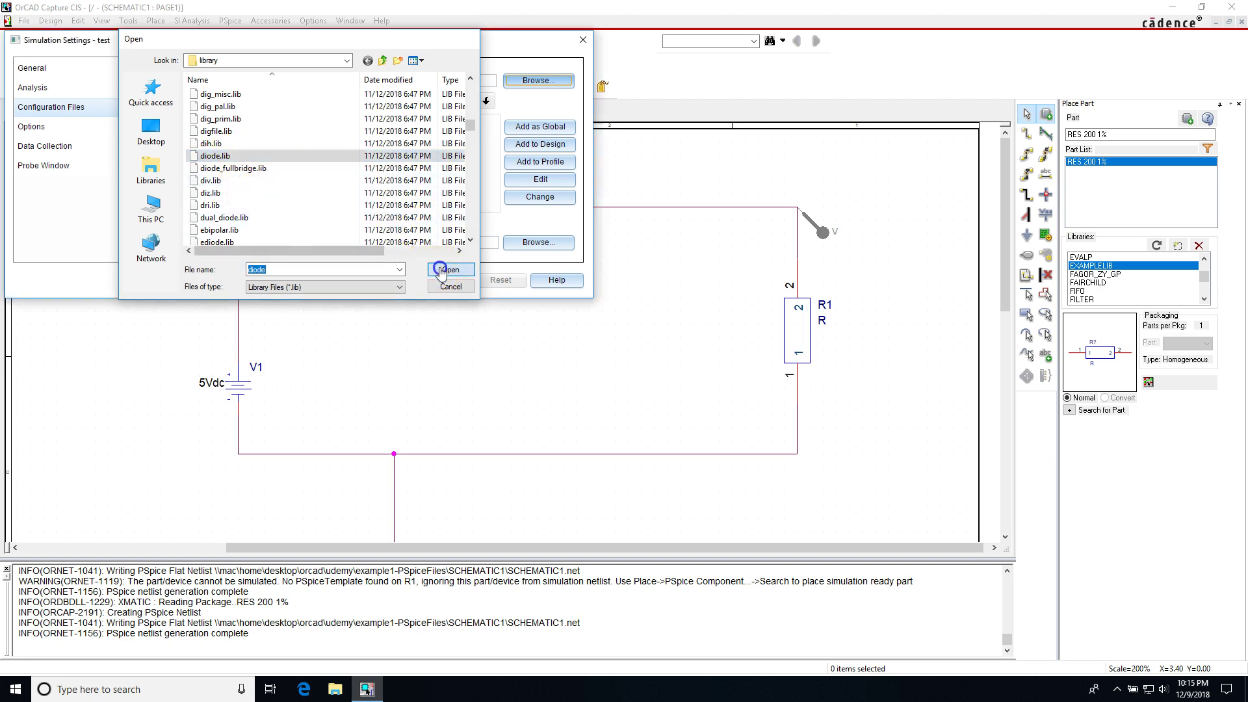
pyautogui.click(540, 144)
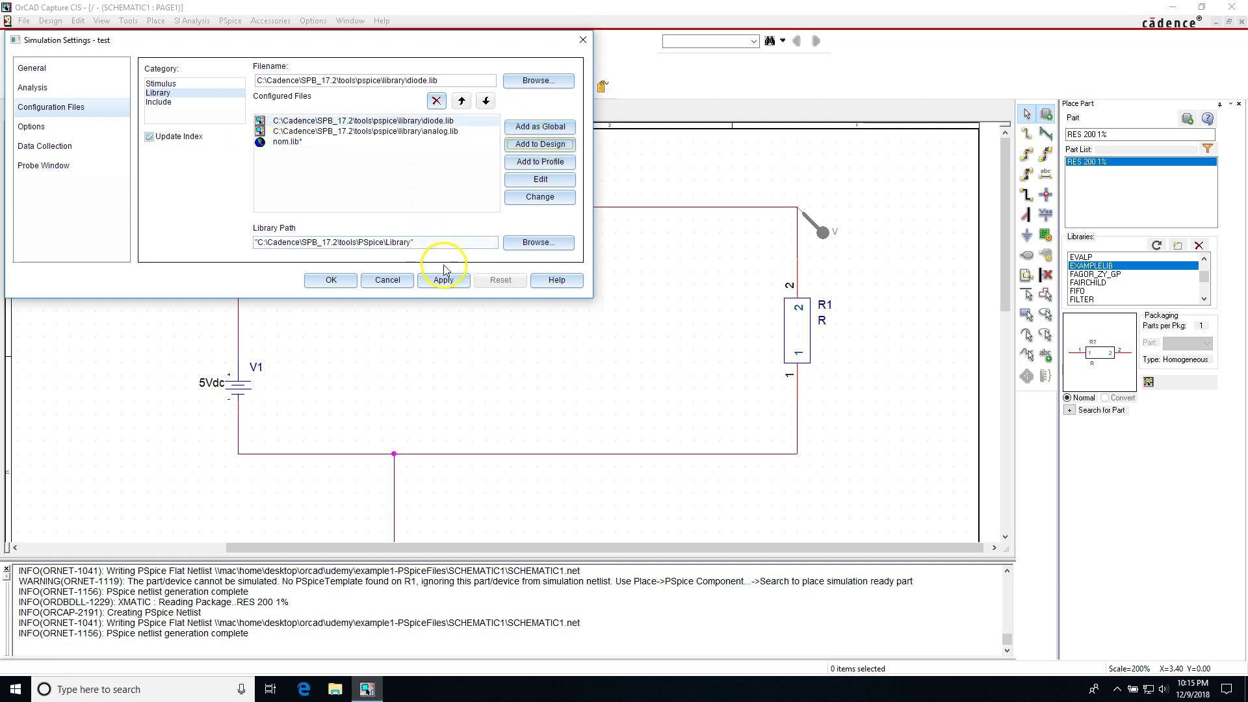
pyautogui.click(333, 282)
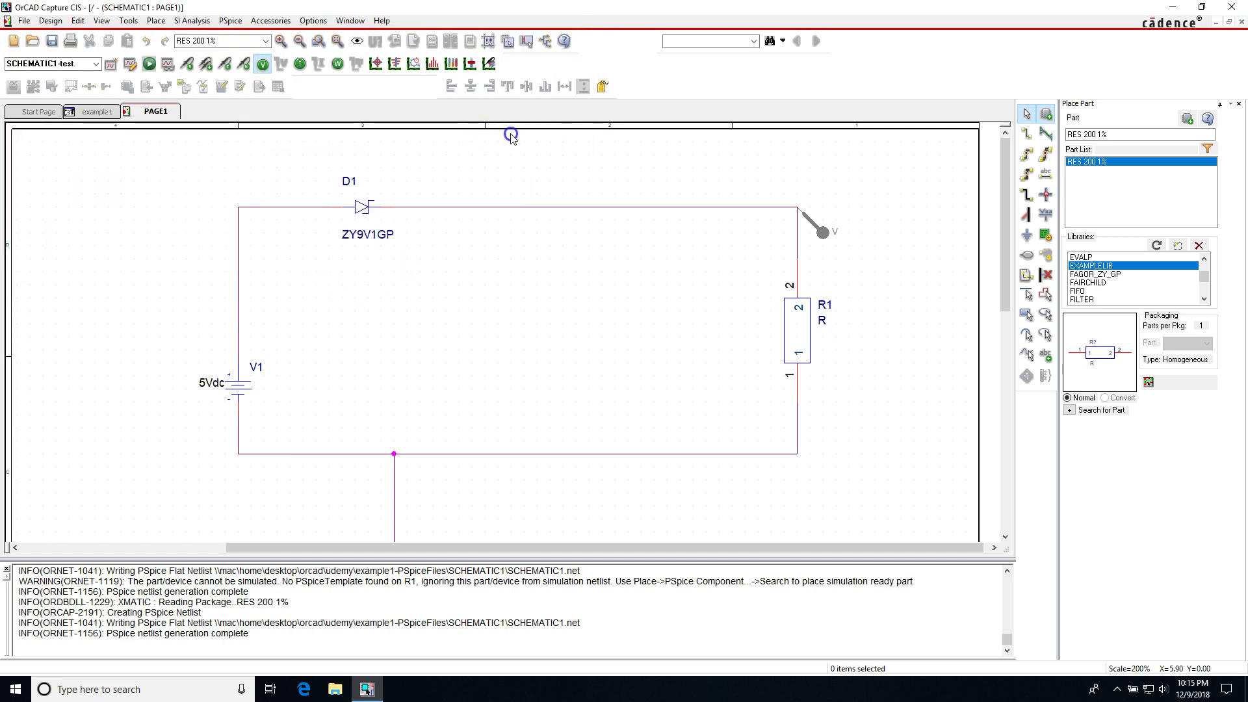
# - Rerun the PSpice simulation and bring up the PSpice A/D results window
pyautogui.click(291, 152)
pyautogui.click(150, 65)
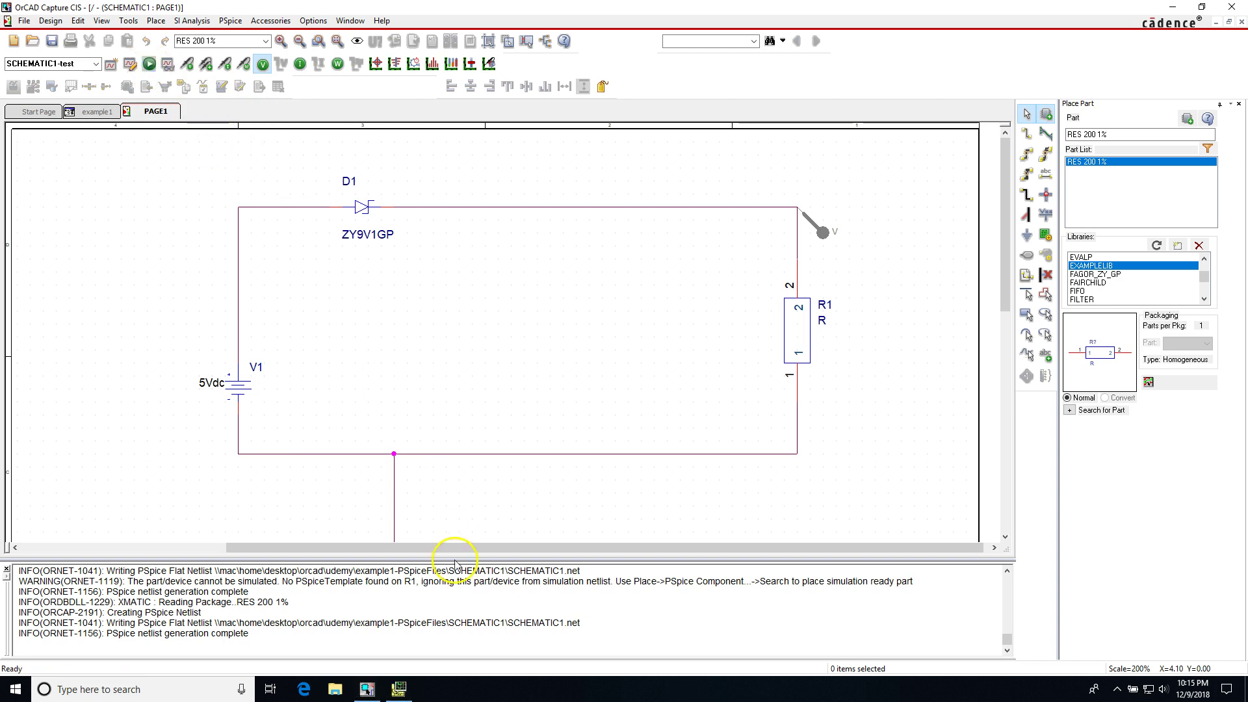
pyautogui.click(402, 689)
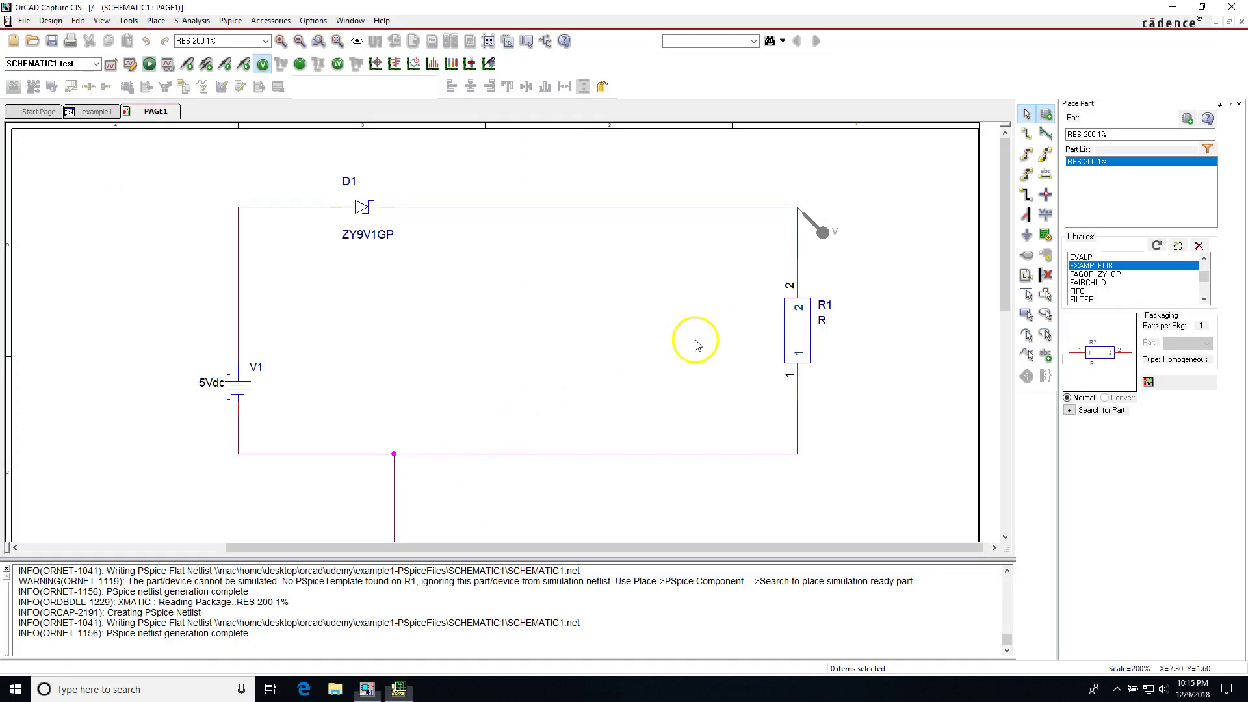
pyautogui.click(401, 689)
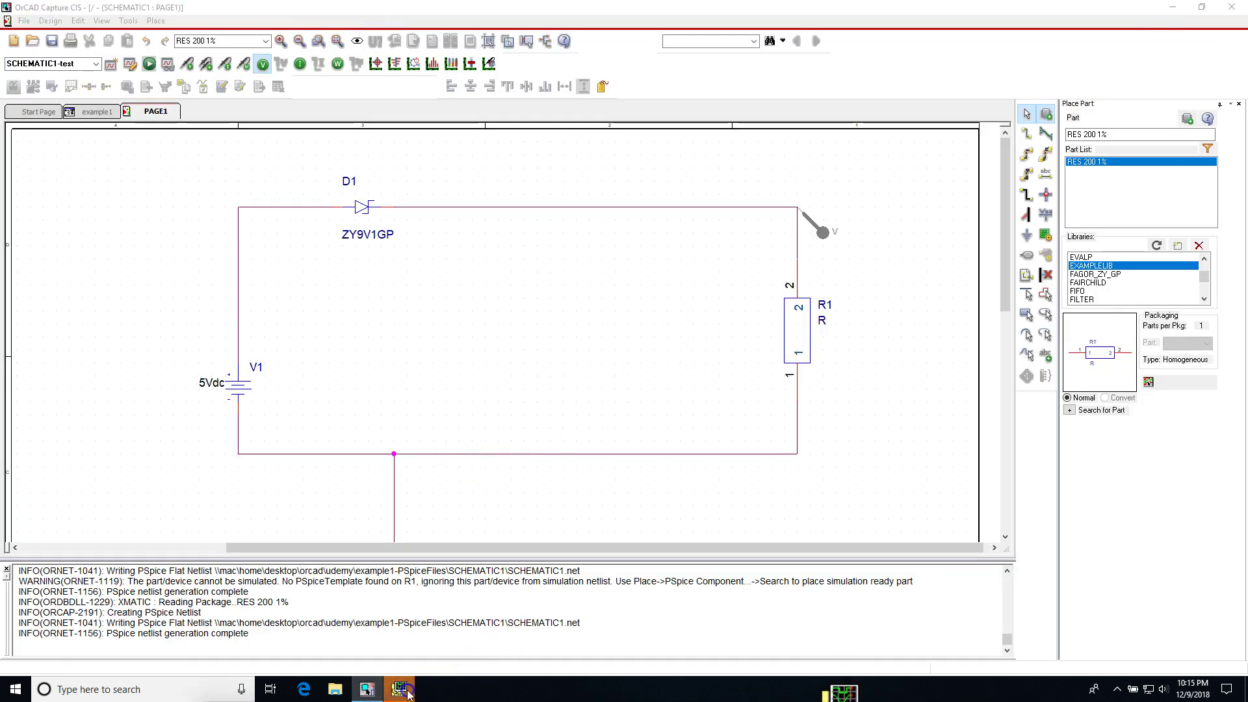